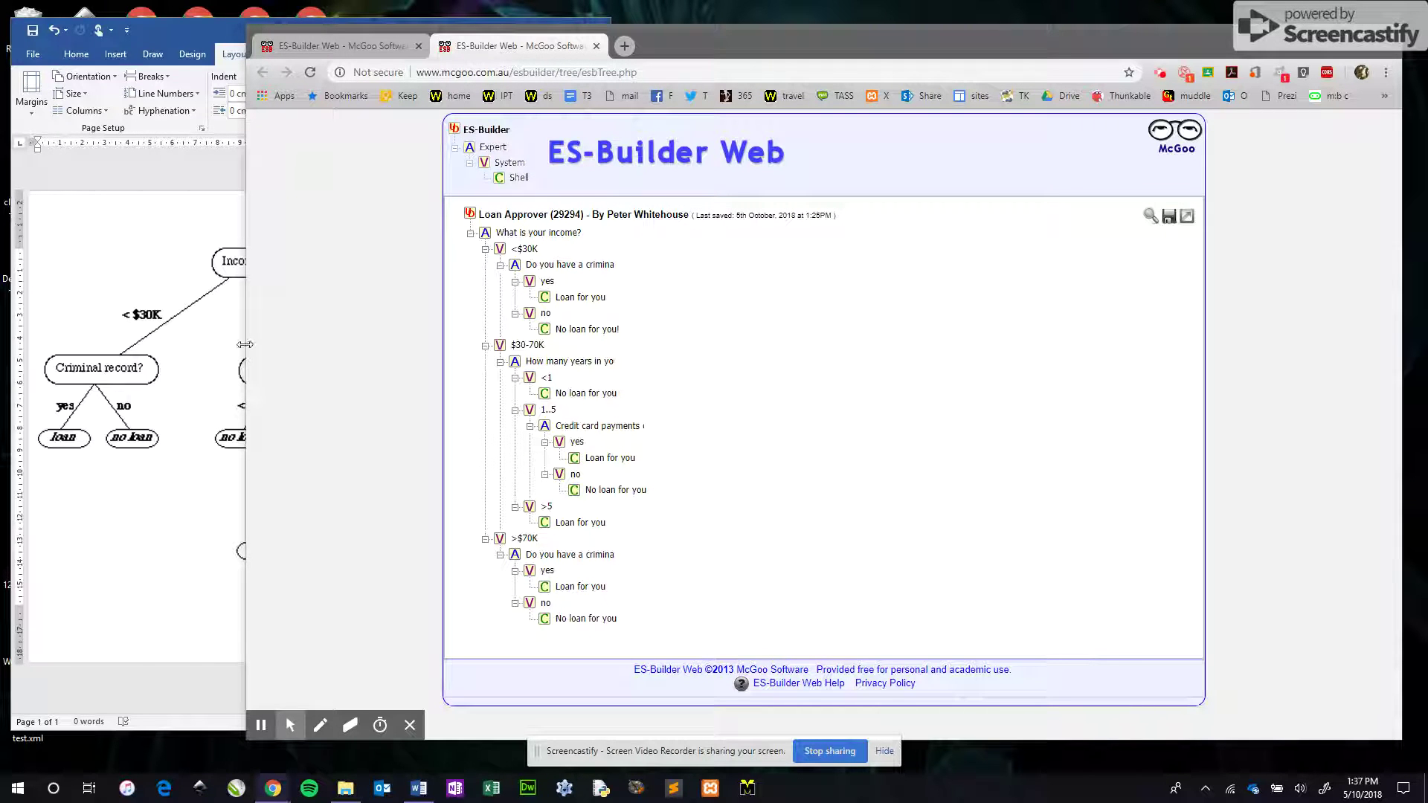
Step: Change the >$70K conclusions to 'Loan for you' for no criminal record and 'No loan for you' for yes
left_click_drag(244, 322, 558, 365)
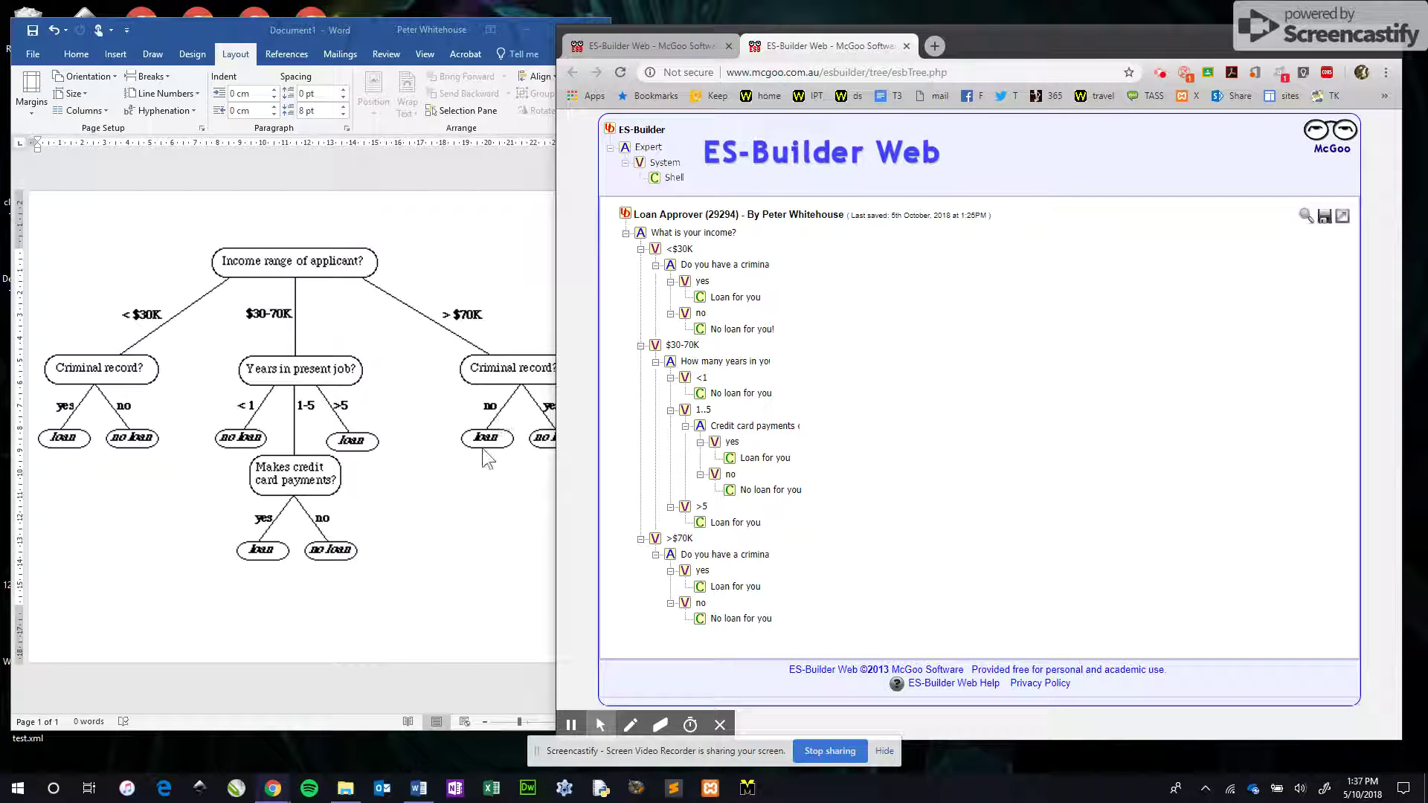
left_click(732, 620)
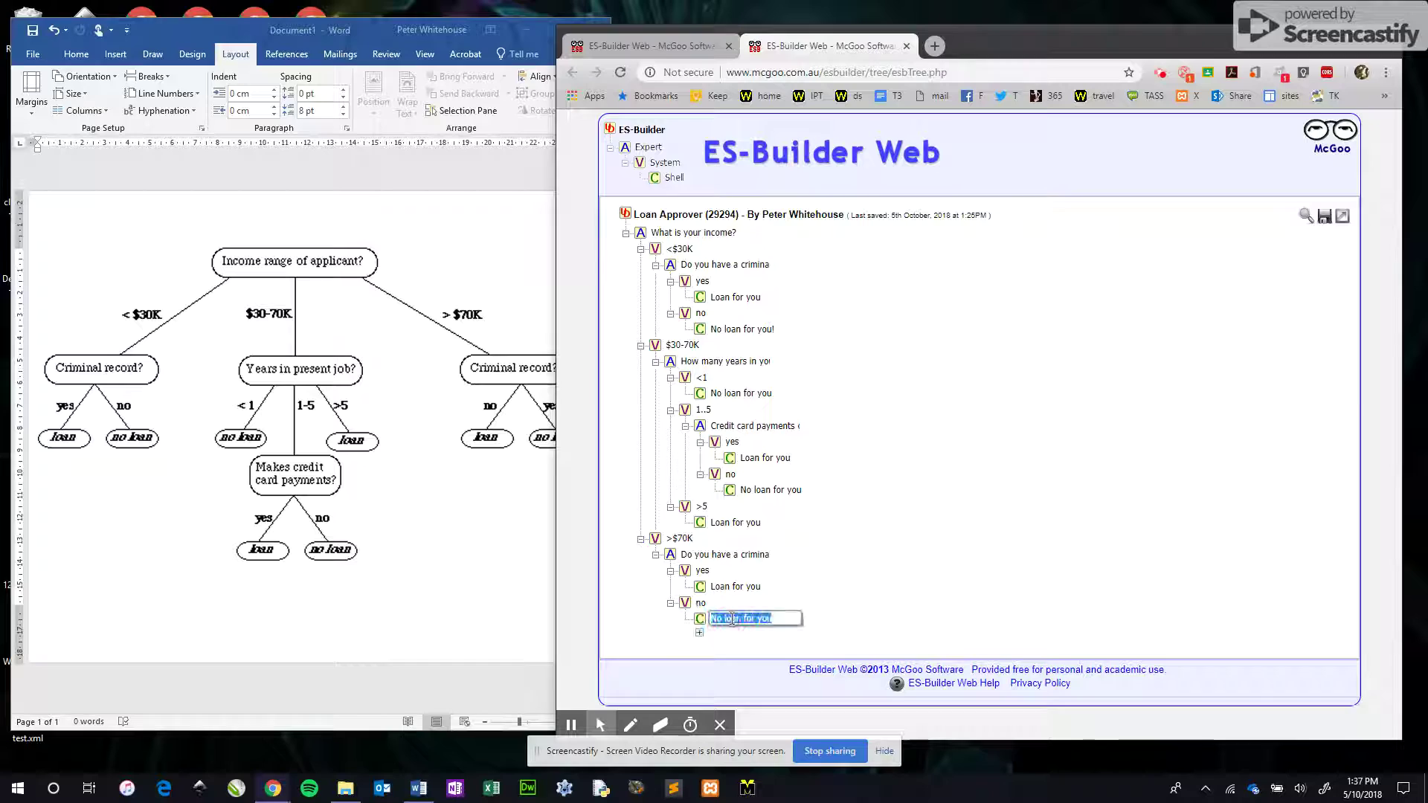
type("Loa")
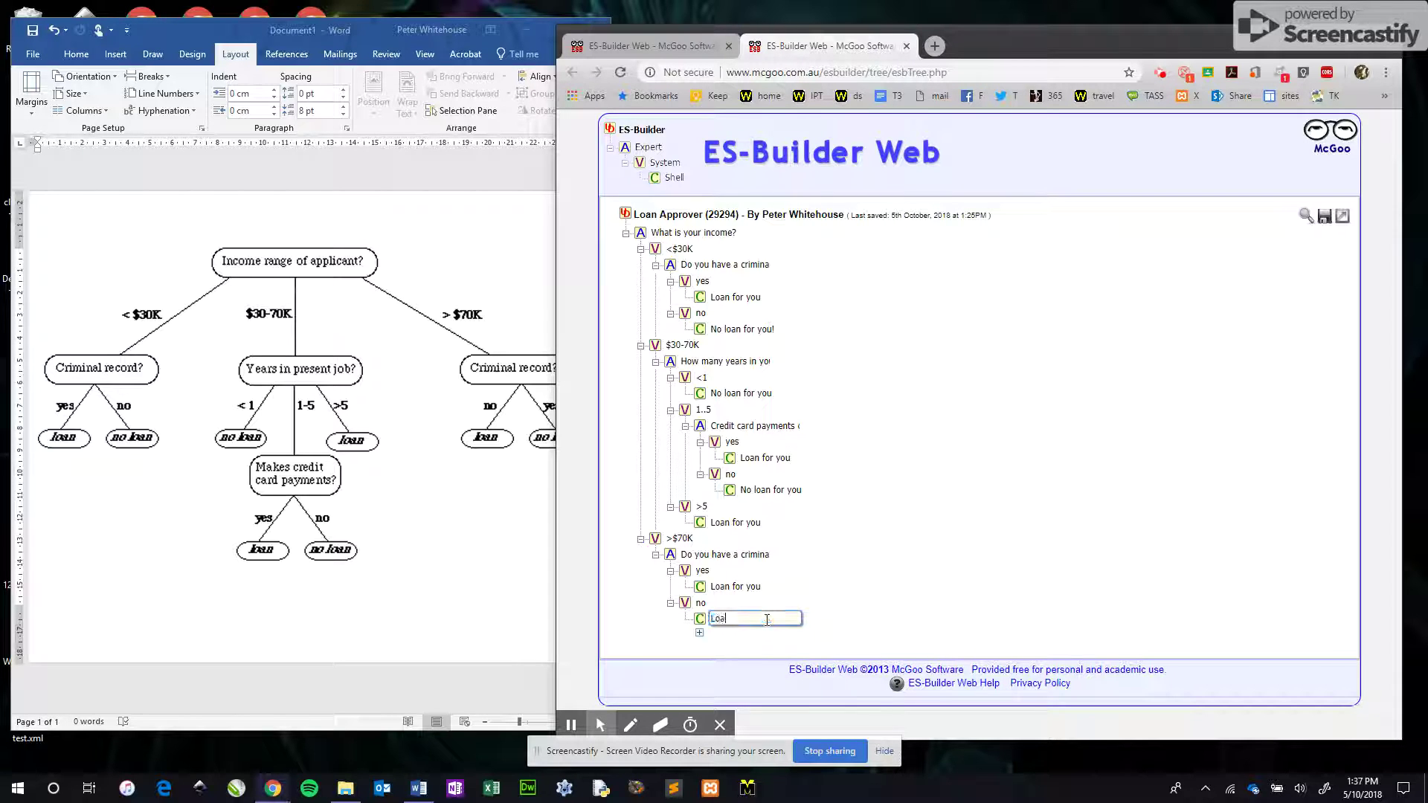
type("n for you")
left_click(730, 585)
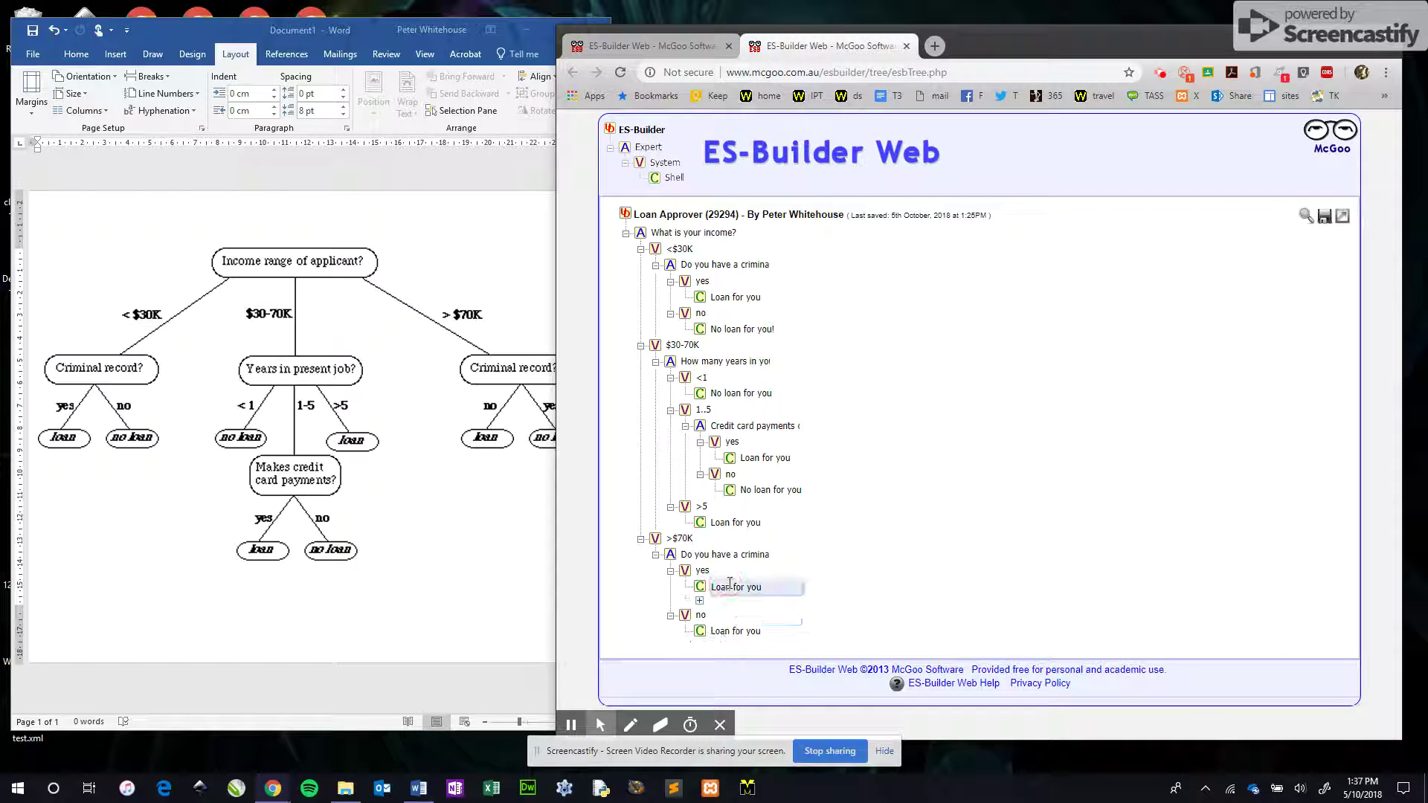
left_click(731, 585)
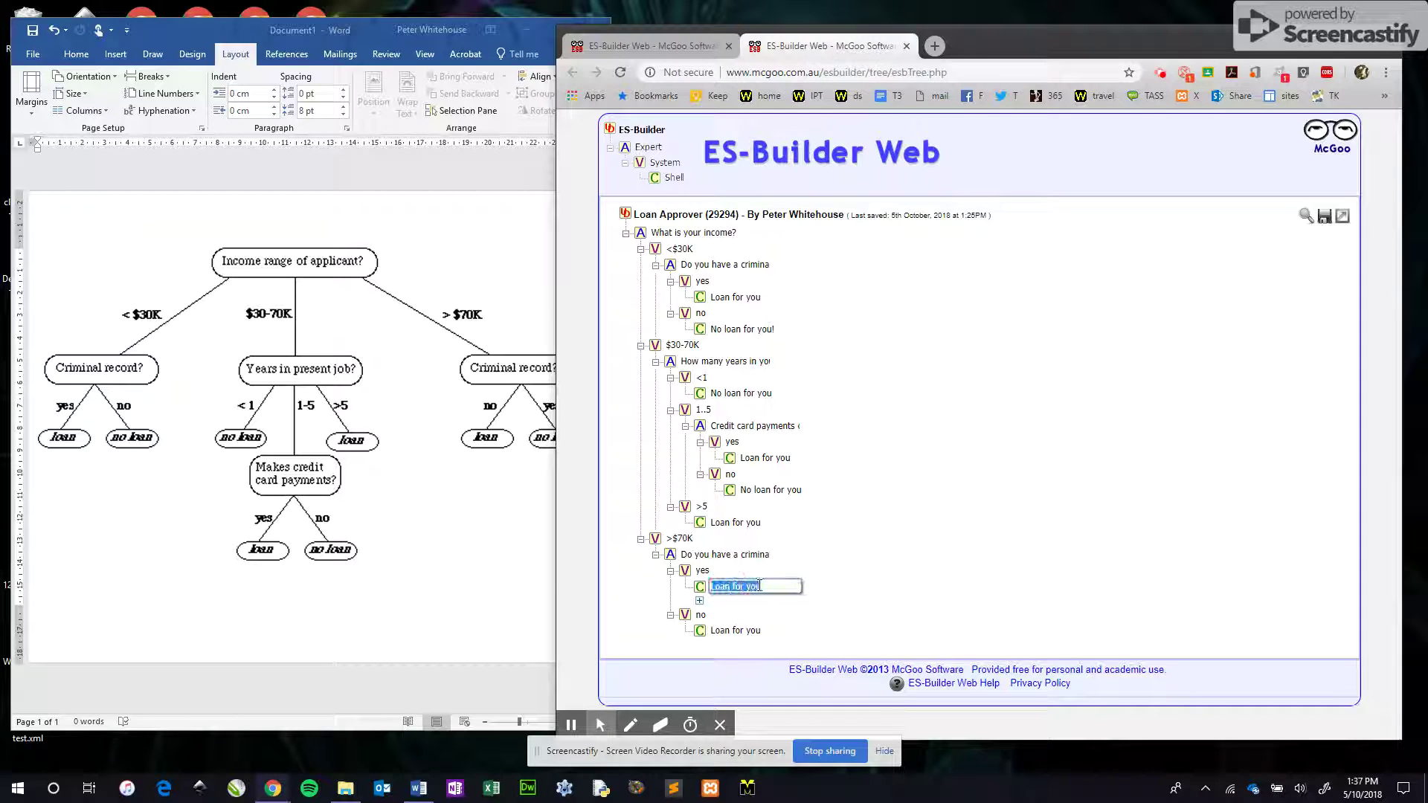
type("No loan for you")
Step: Confirm the 'No loan for you' conclusion and save the Loan Approver tree
key("Return")
left_click(759, 586)
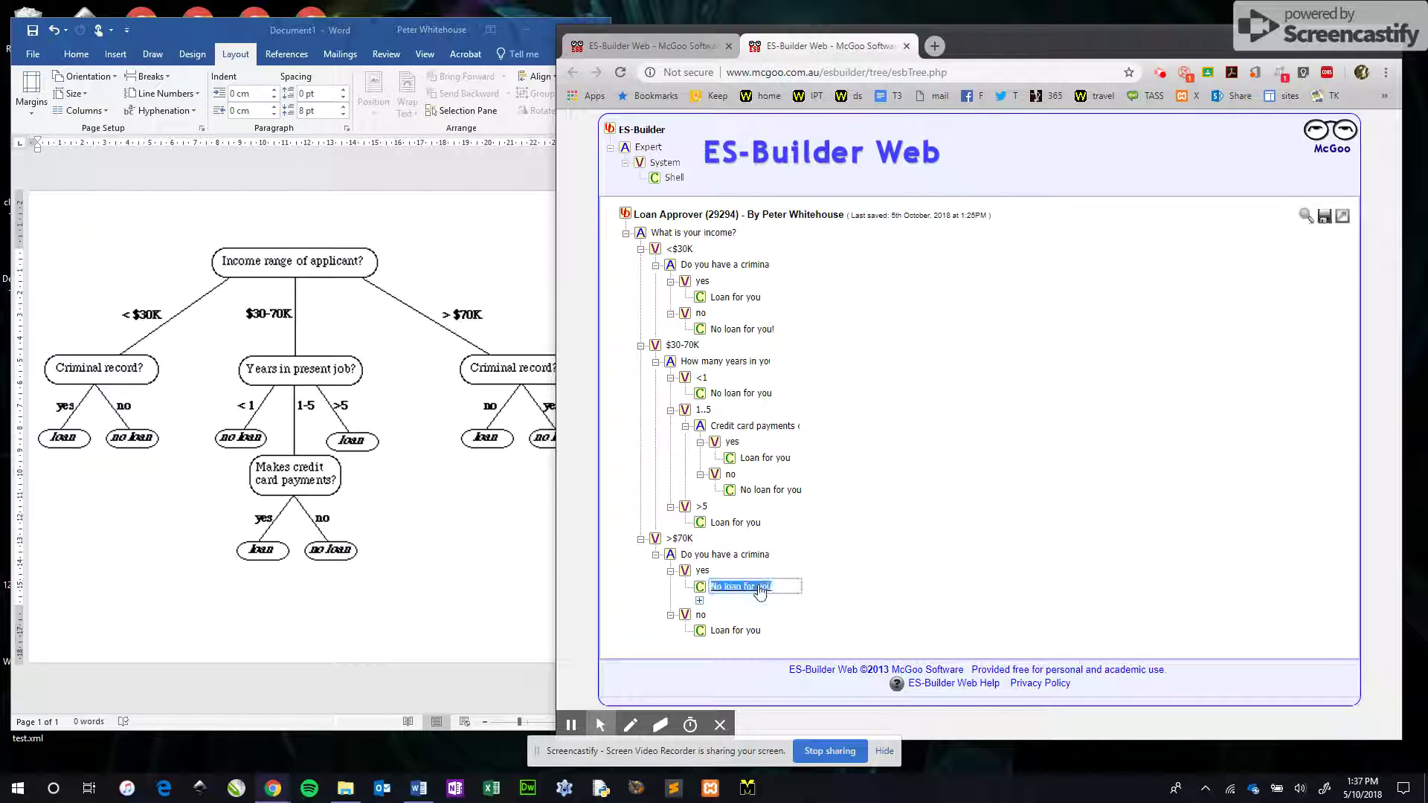
left_click(1326, 215)
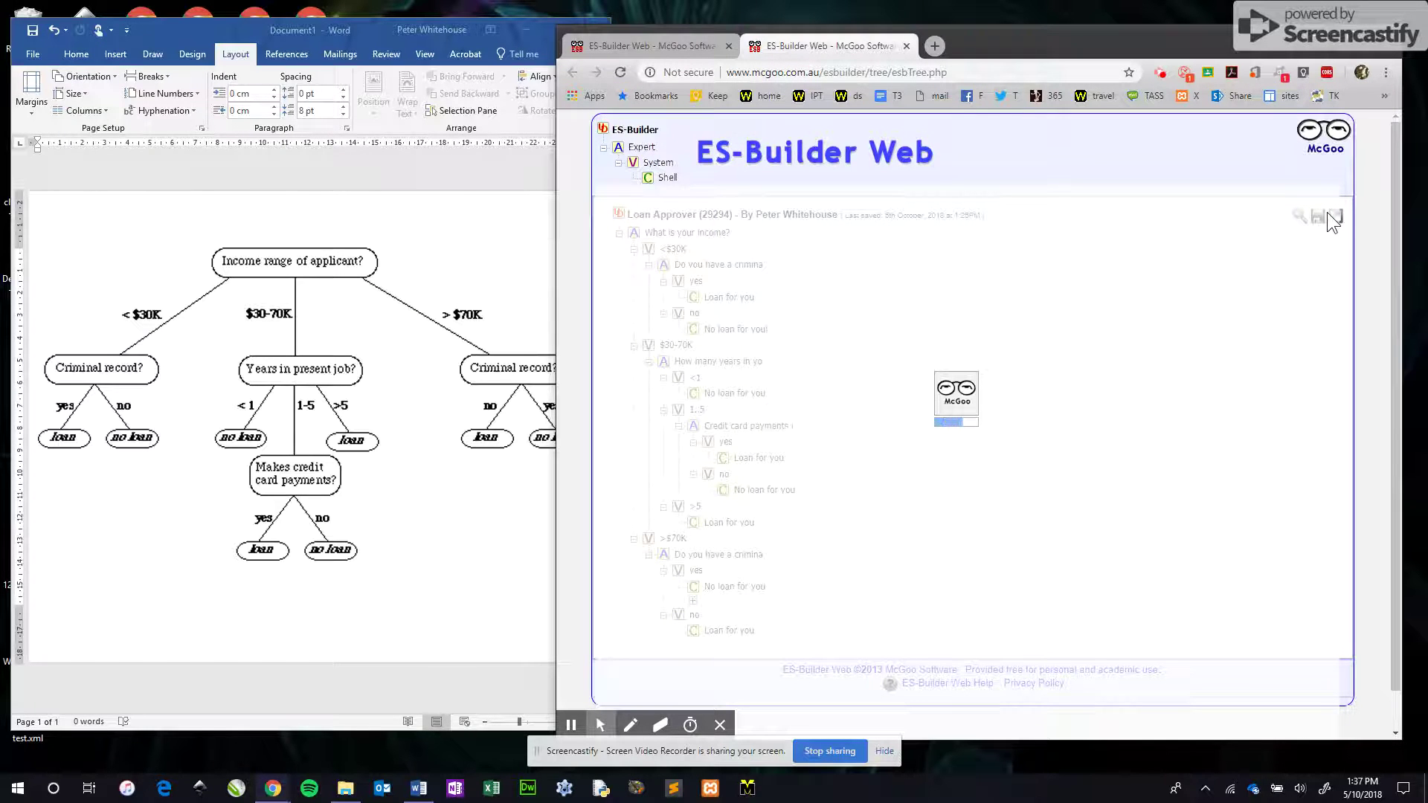
Step: Expand and collapse the attribute details for the criminal record and years-in-current-job questions
left_click_drag(668, 309, 715, 266)
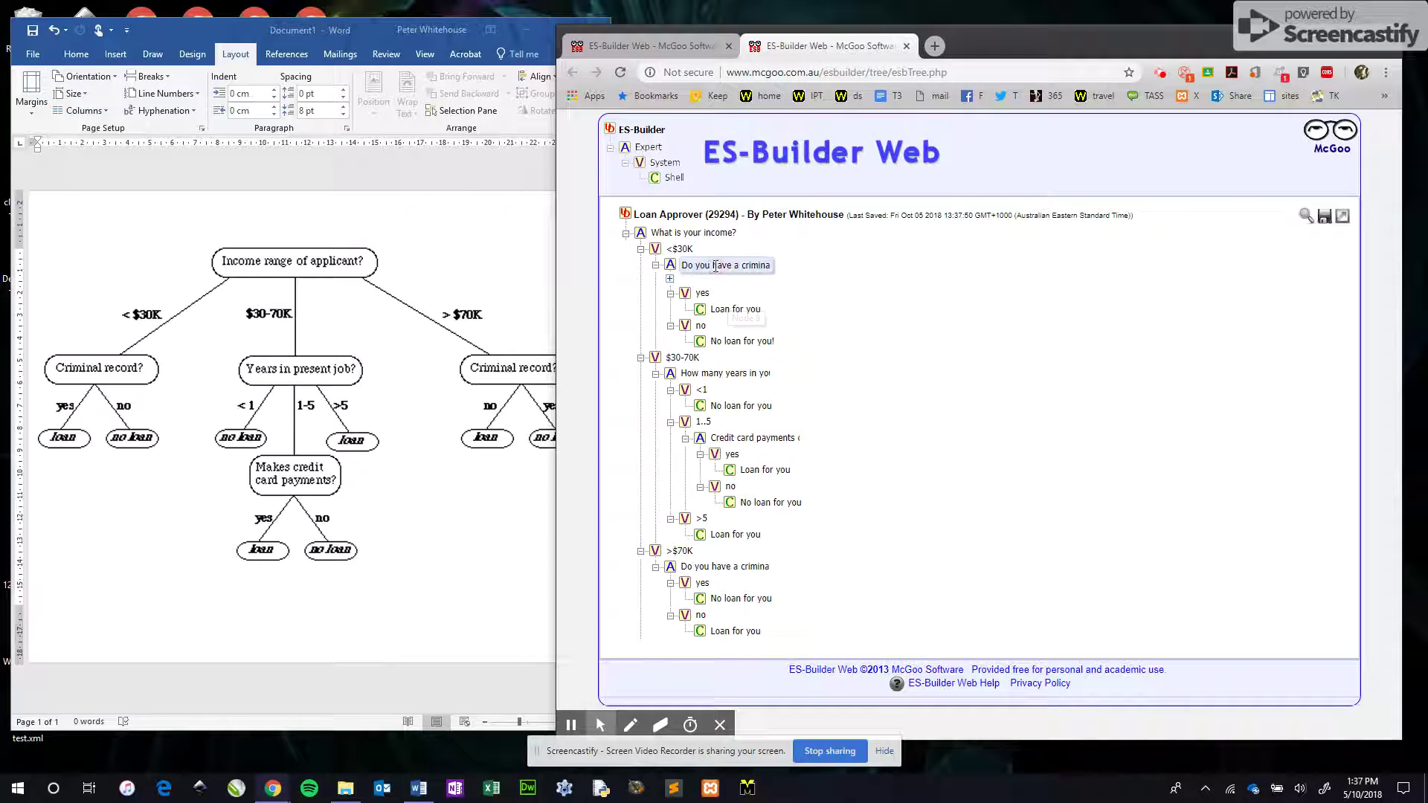
left_click(670, 278)
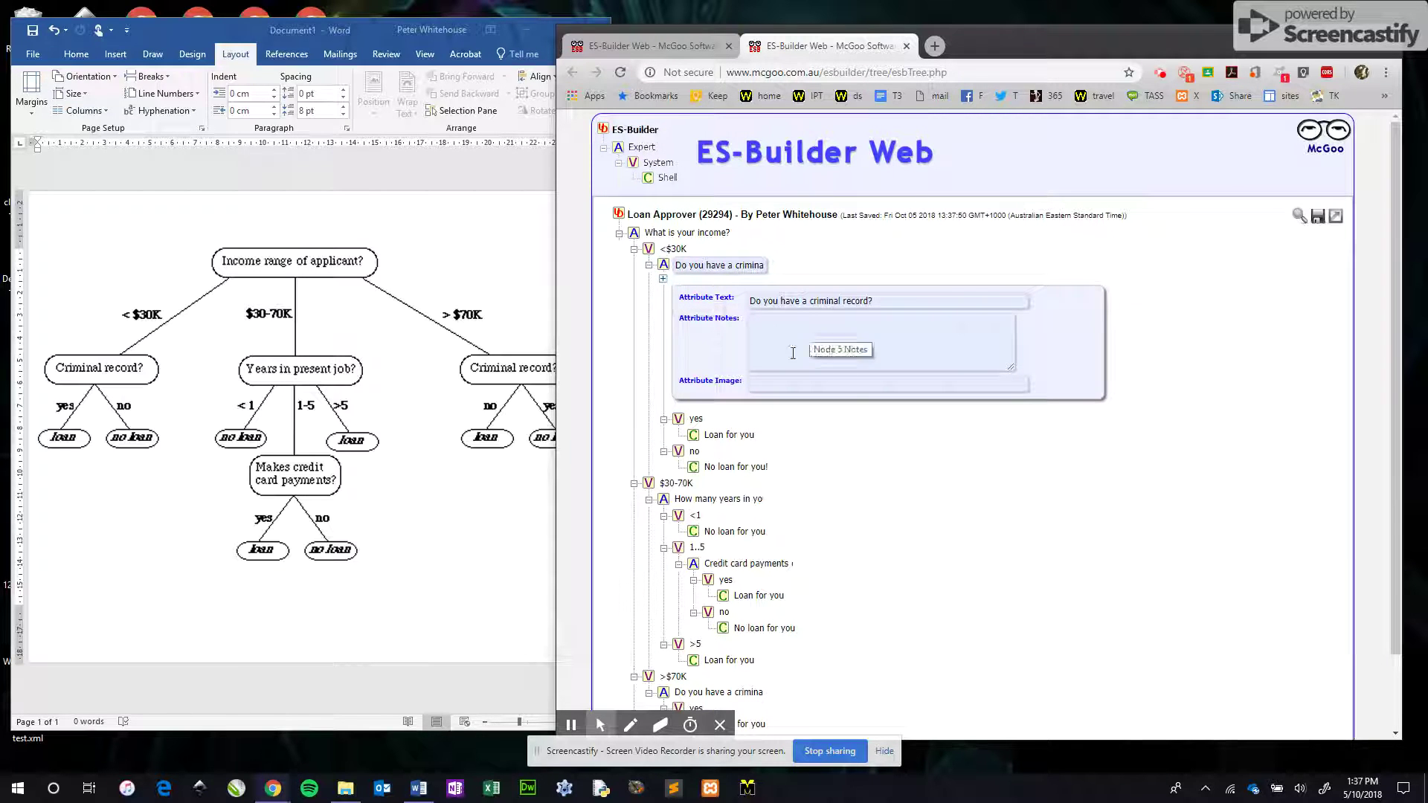
left_click(663, 278)
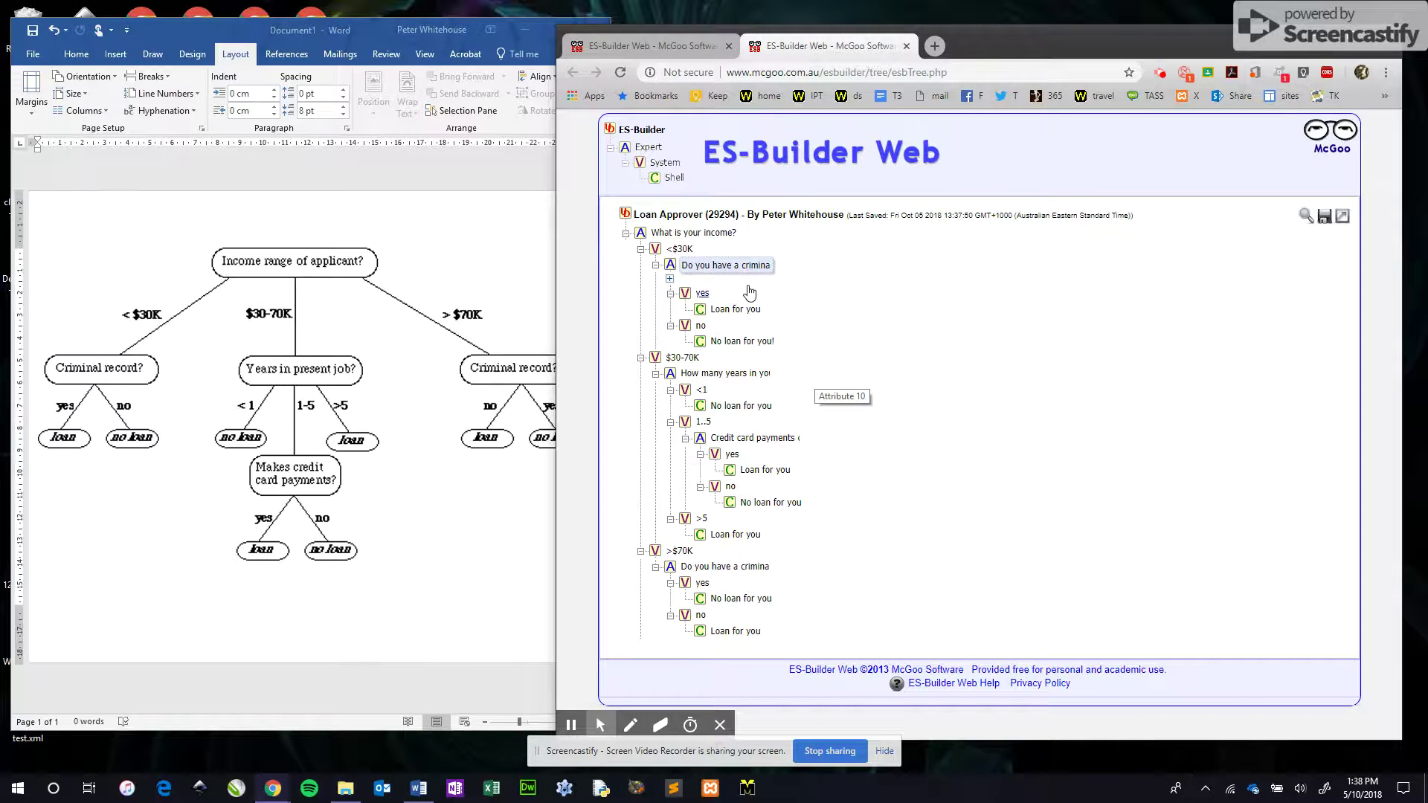
left_click(726, 374)
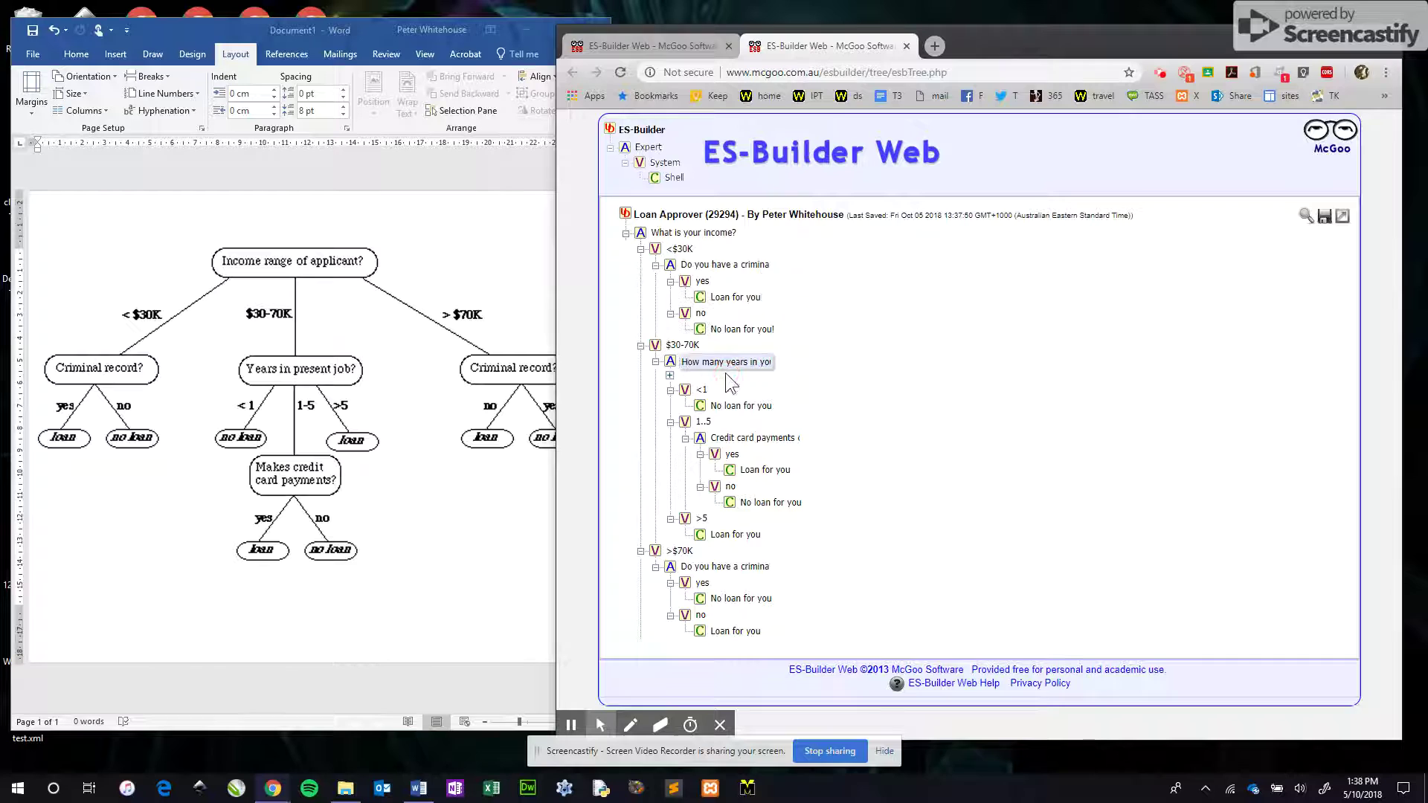
left_click(671, 376)
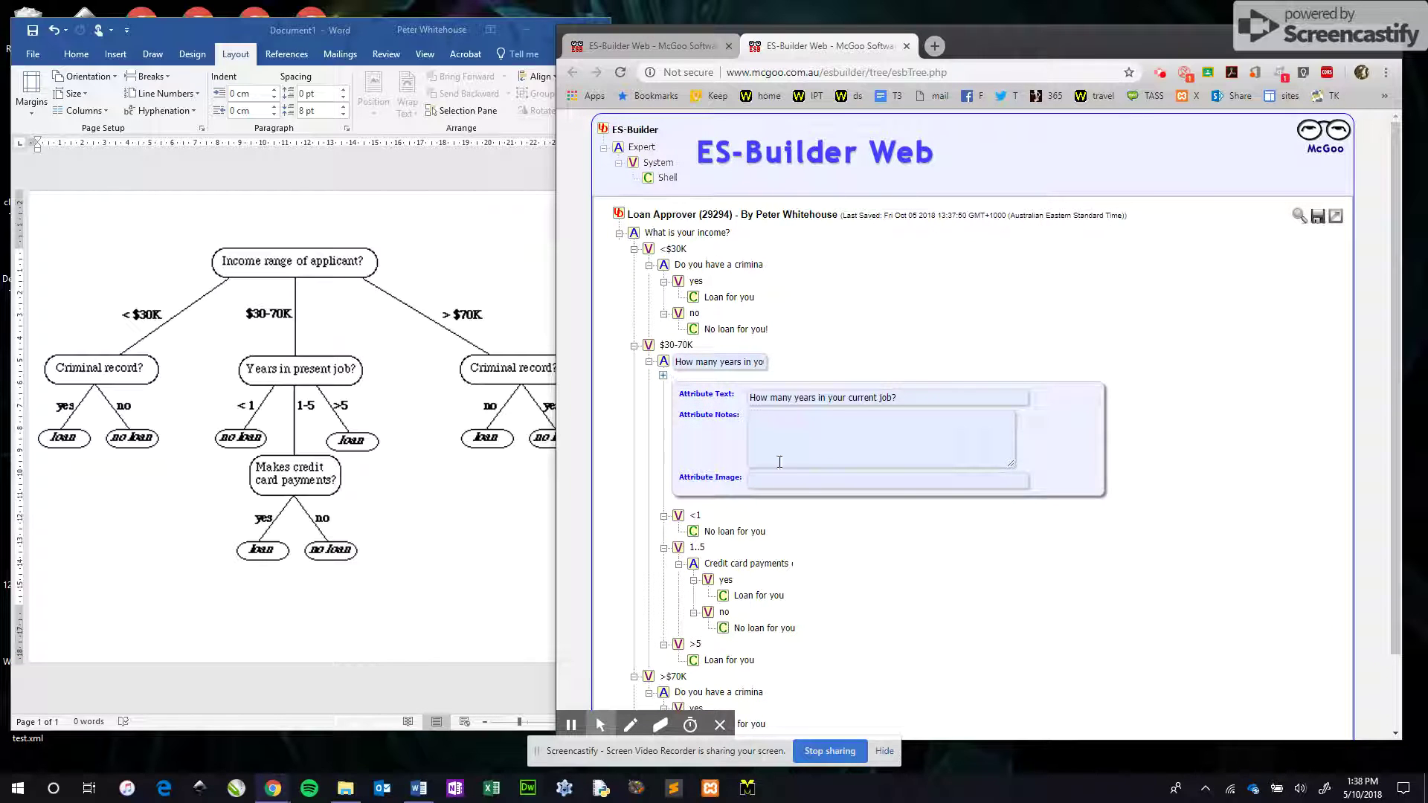
left_click(663, 376)
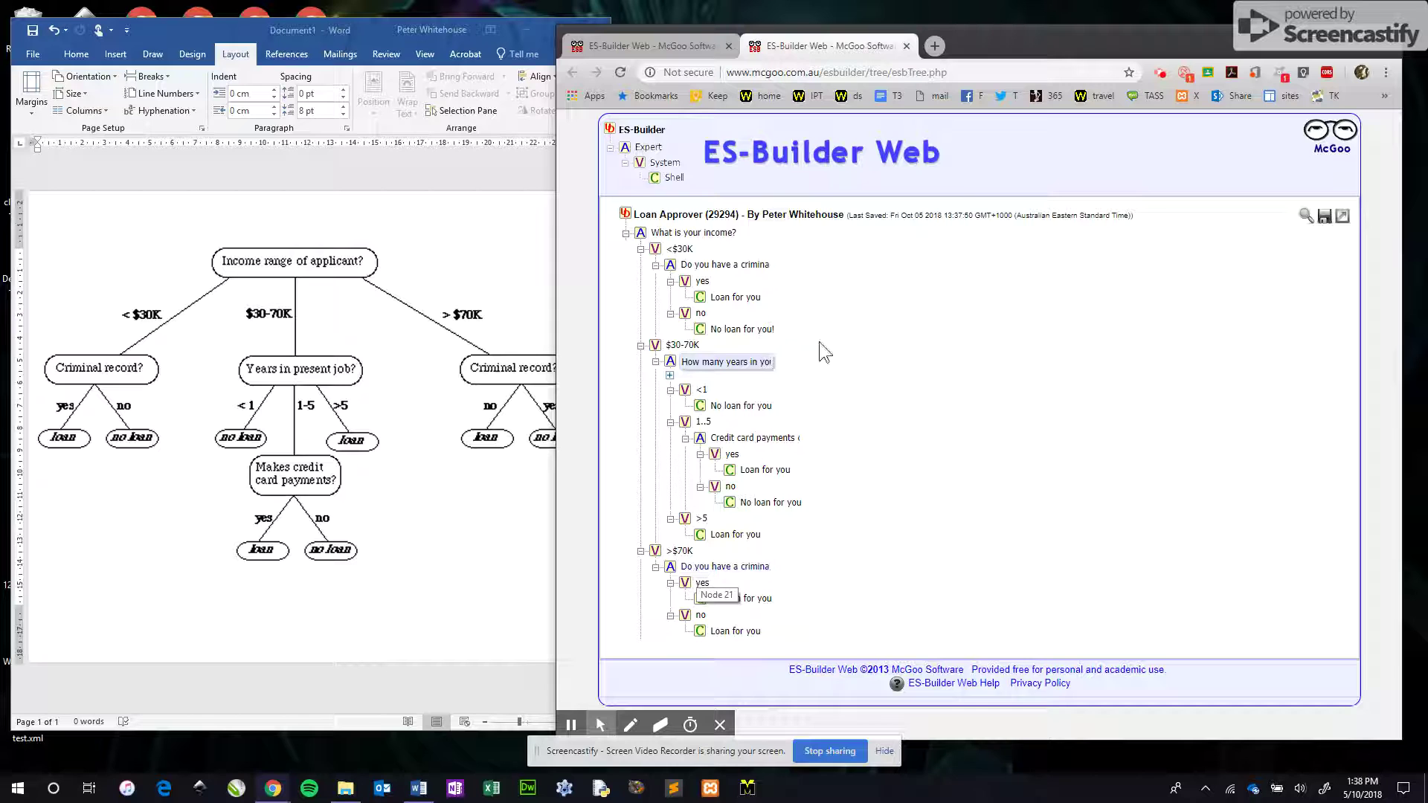
Step: Close the tree and launch Loan Approver for interrogation from the project list
left_click(1342, 218)
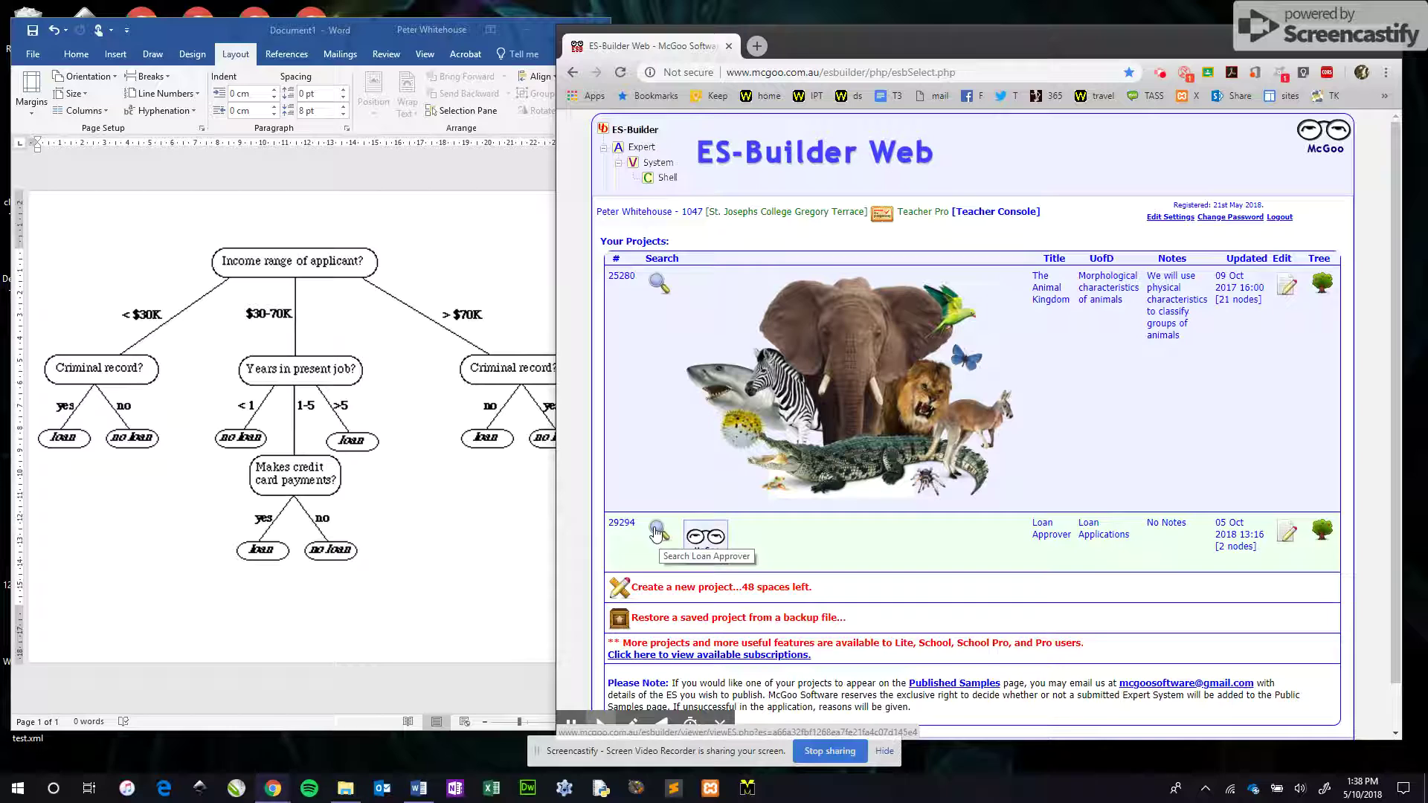
left_click(655, 528)
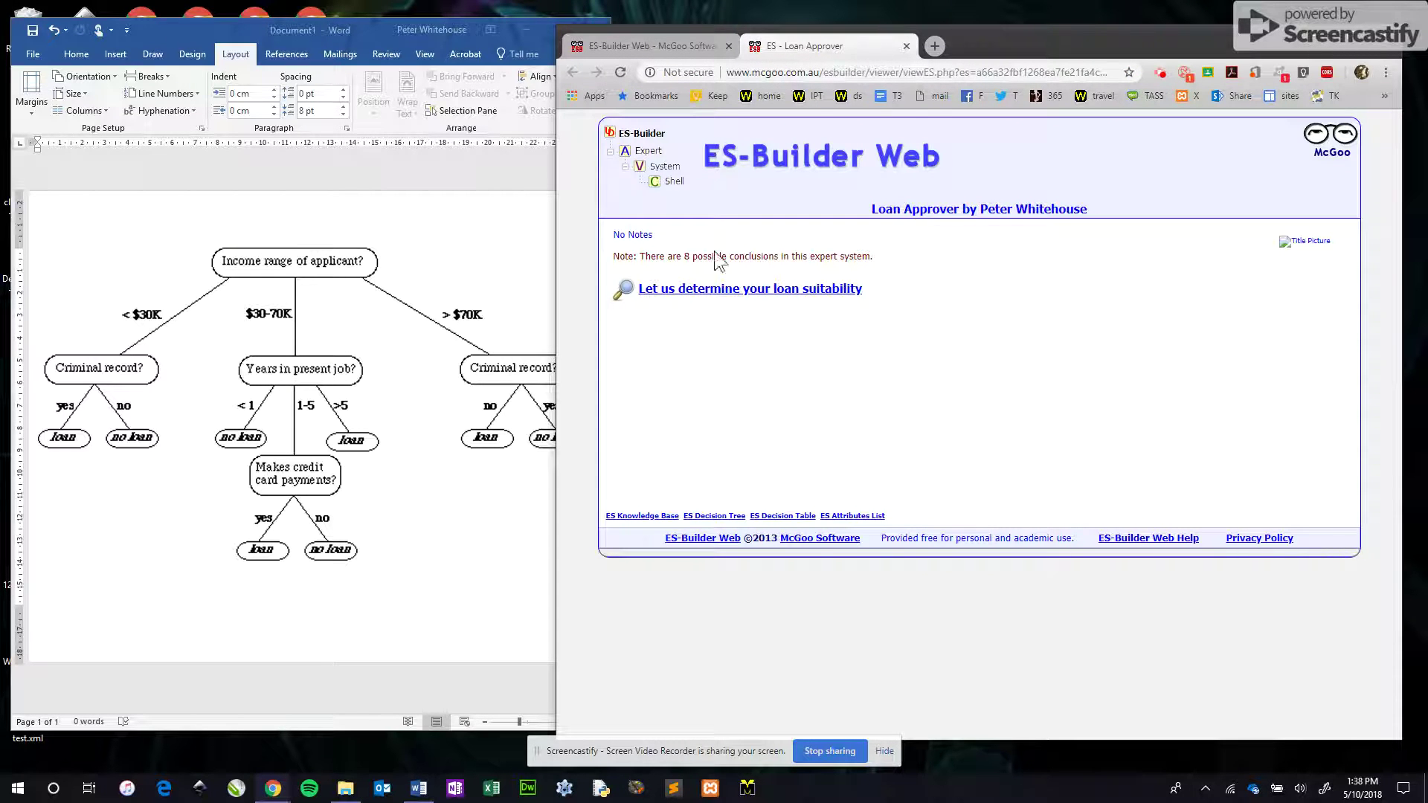
Step: Run a consultation answering $30-70K income and >5 years in job, then return to the title page
left_click(748, 290)
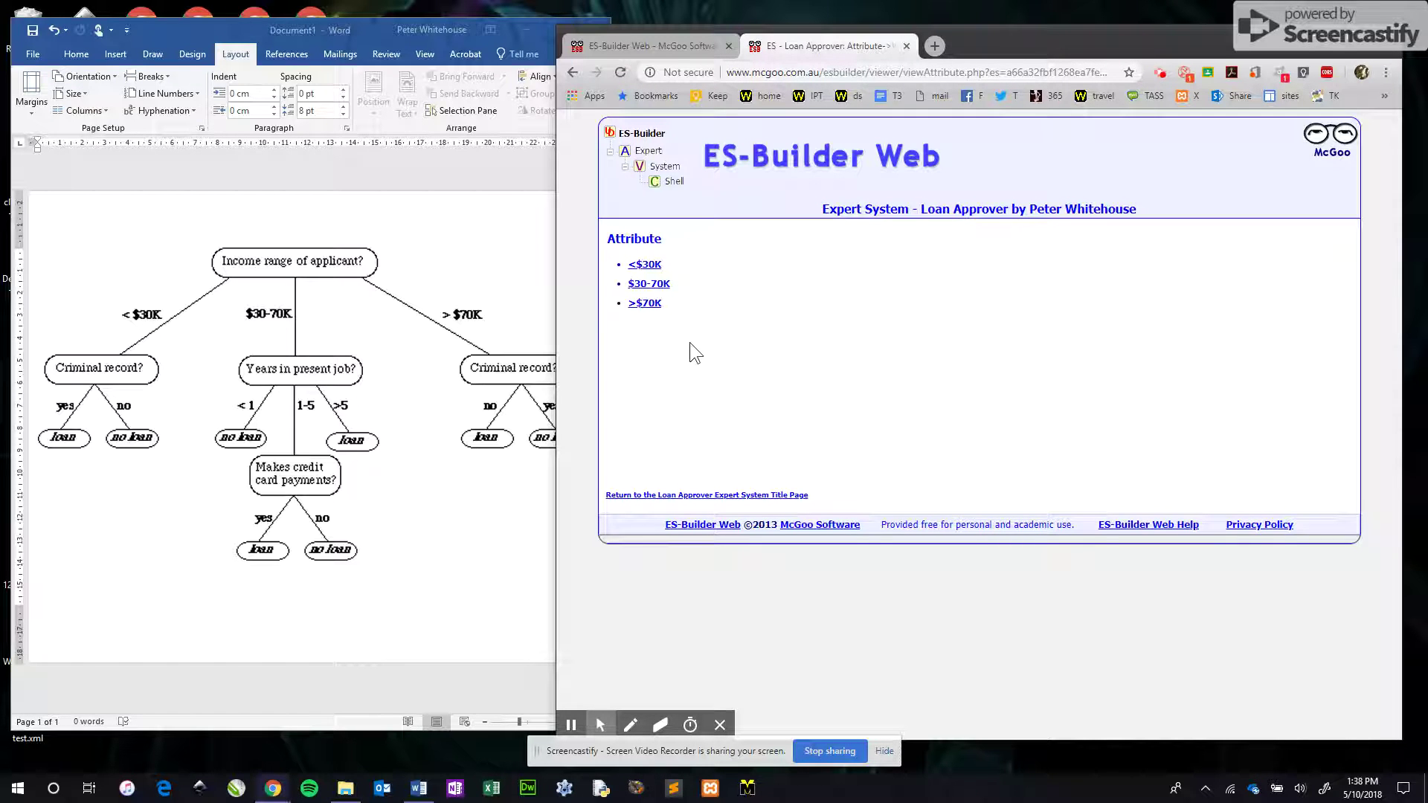
left_click(648, 284)
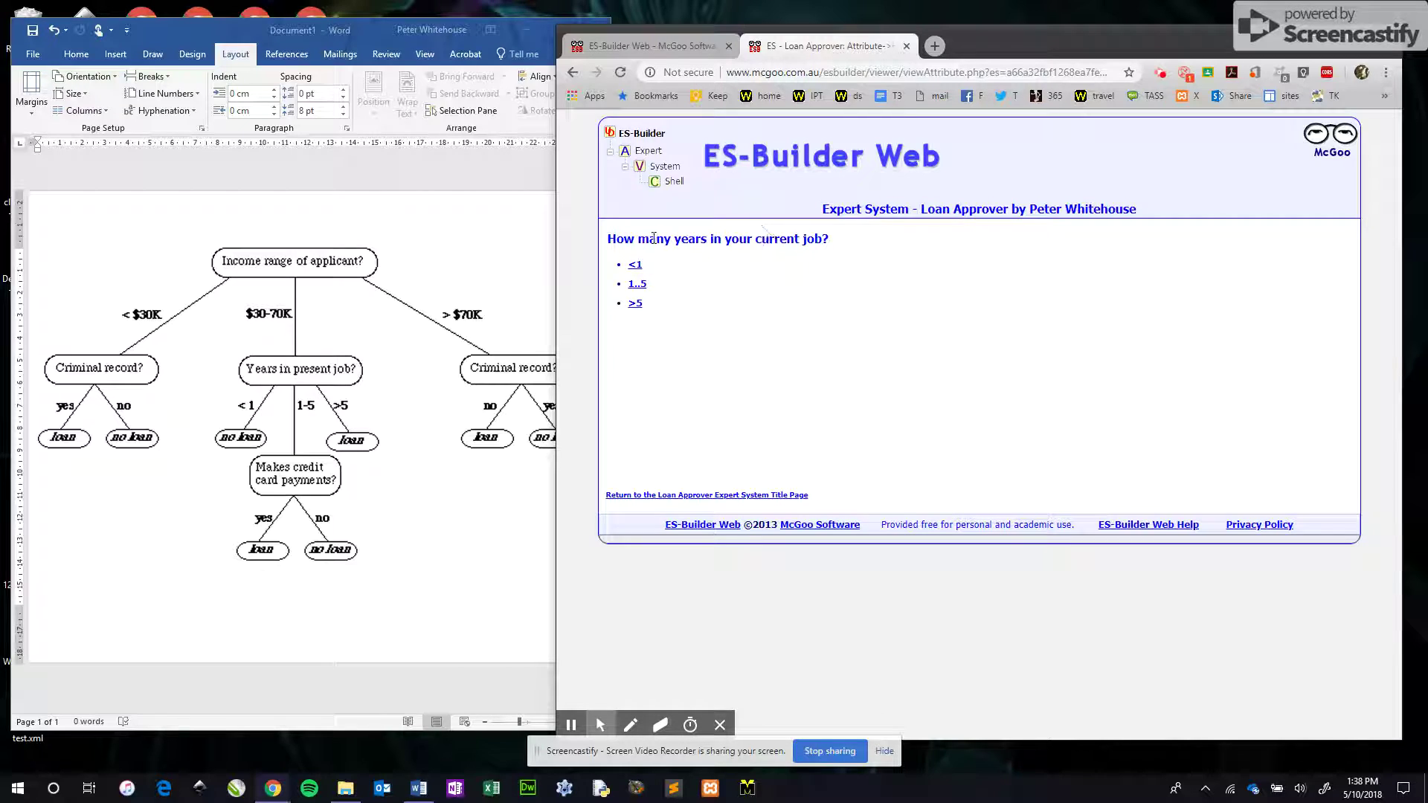
left_click(633, 304)
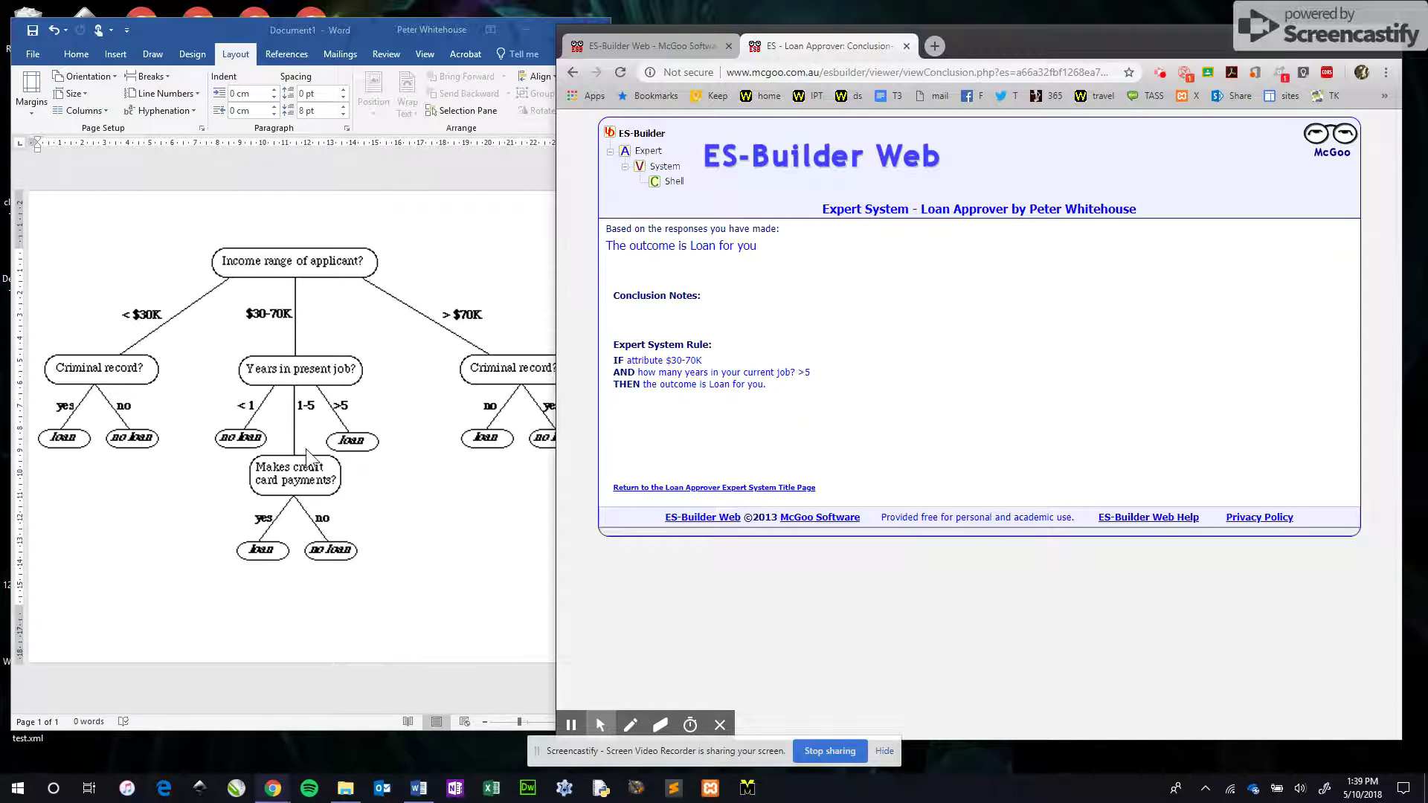
left_click(699, 491)
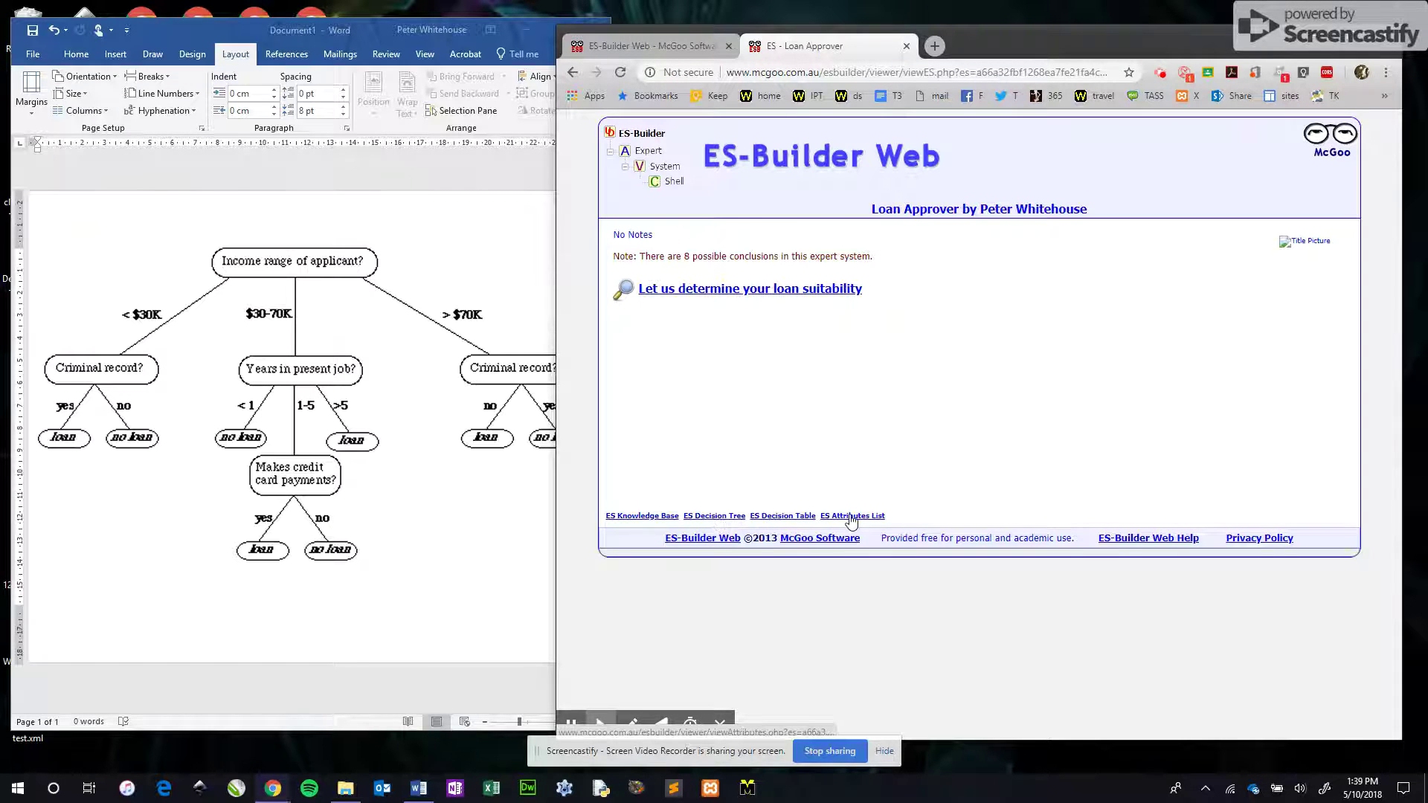
Step: Open ES Knowledge Base, ES Decision Table and ES Attributes List in new tabs, viewing the rules
right_click(640, 519)
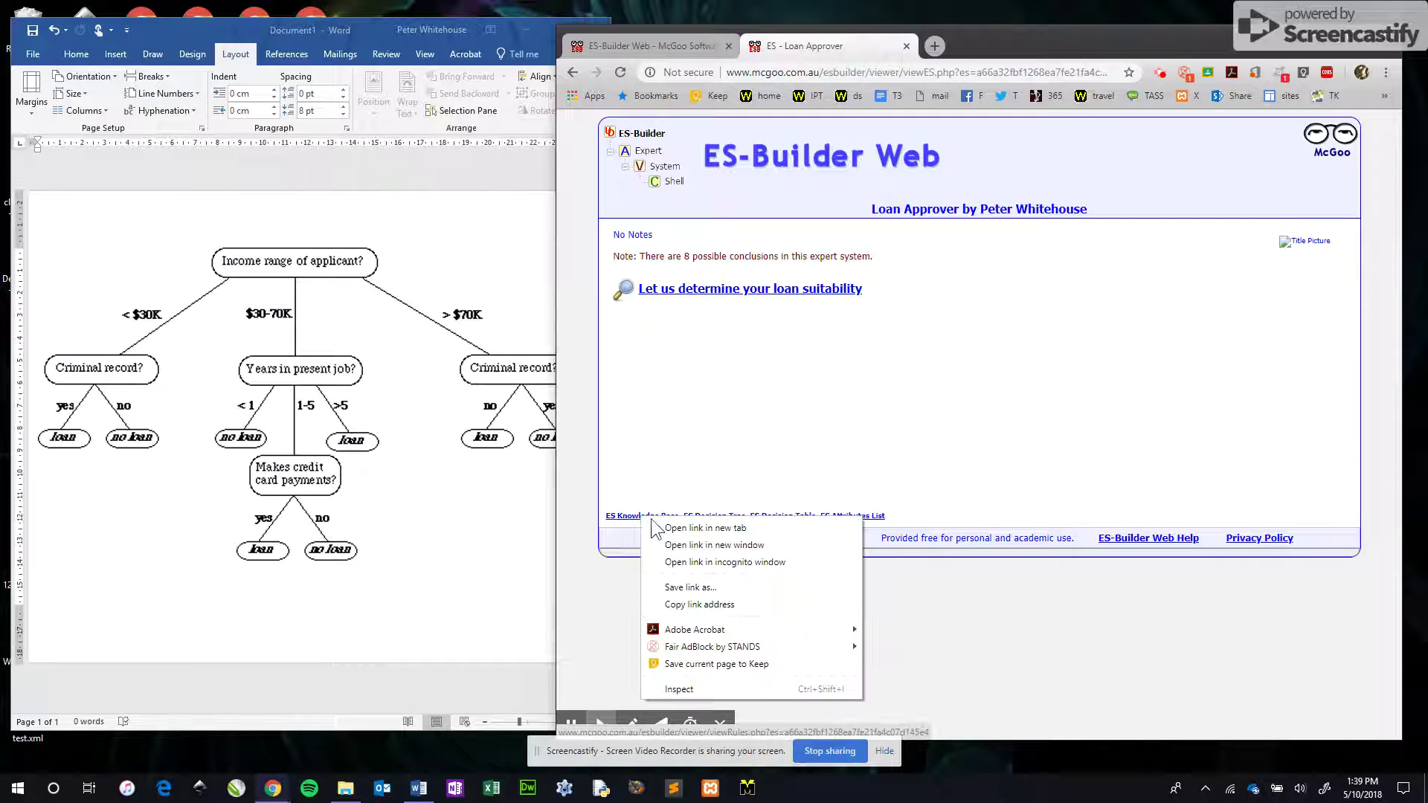
left_click(685, 528)
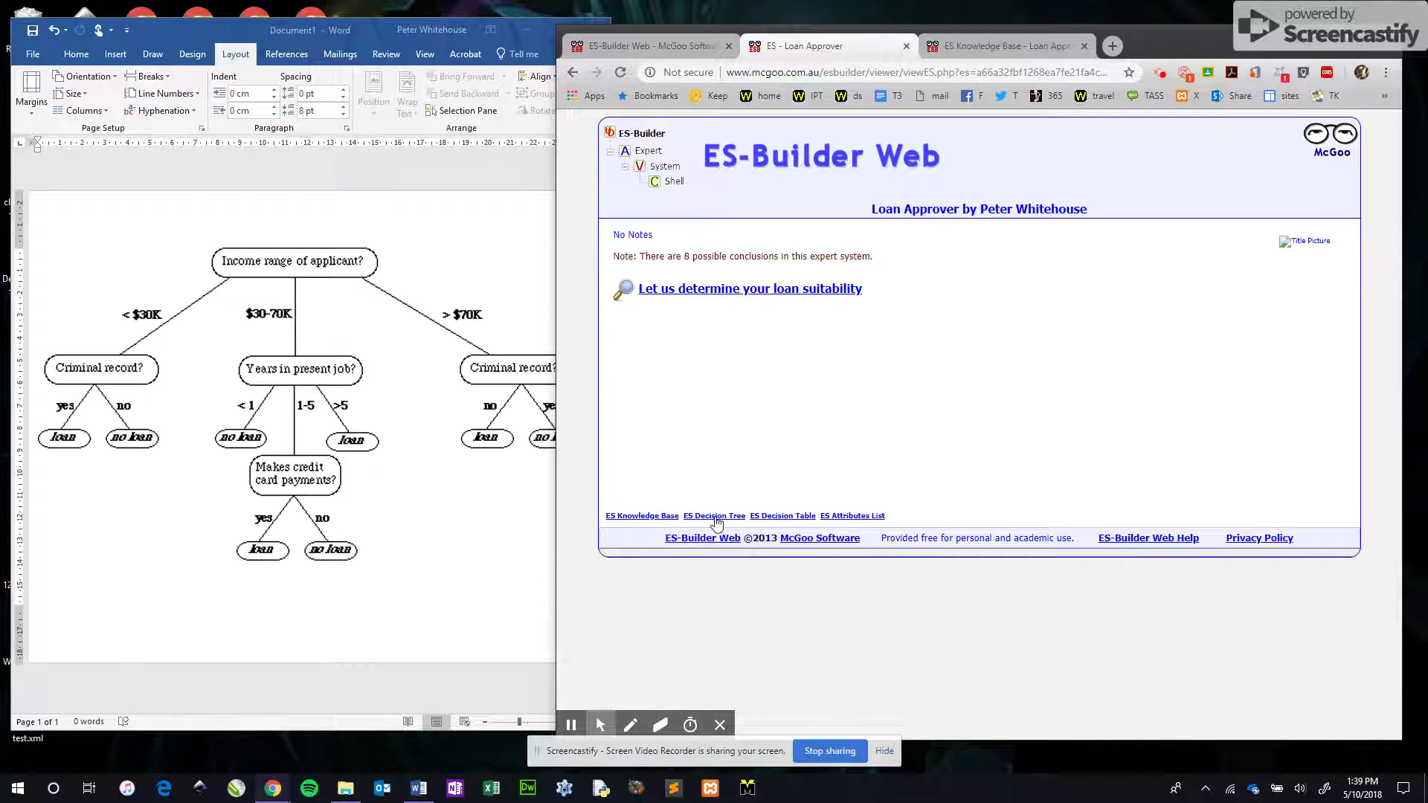
right_click(768, 516)
left_click(808, 524)
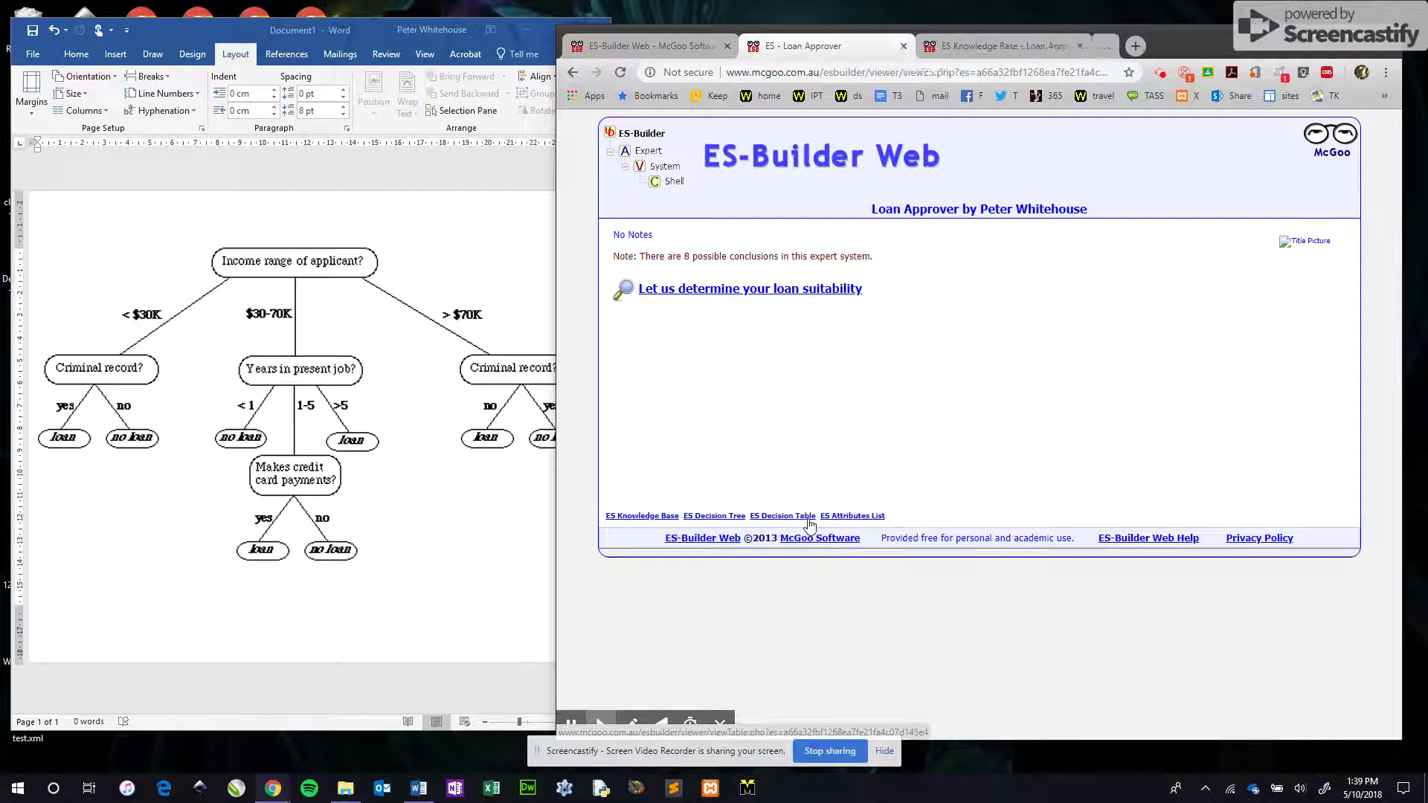
right_click(847, 516)
left_click(902, 526)
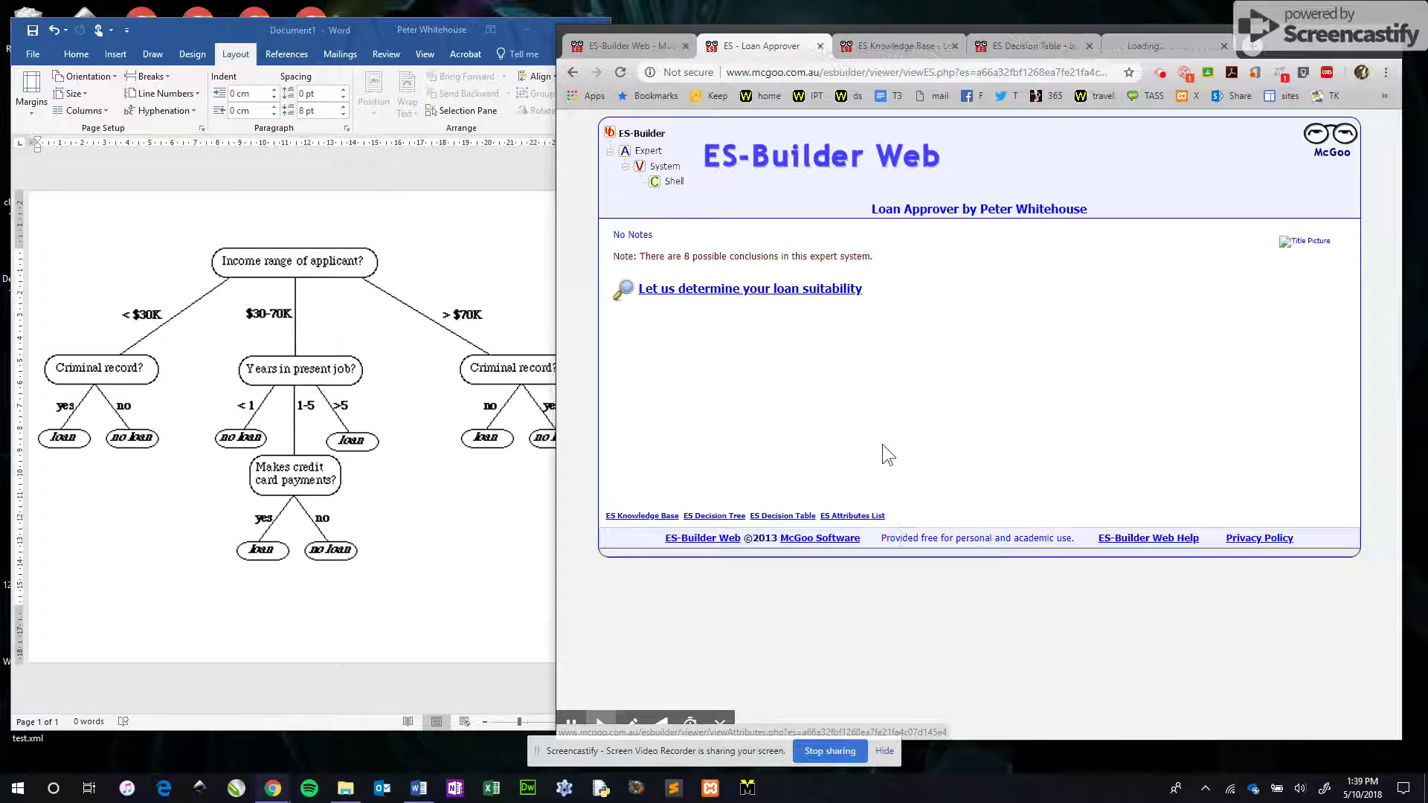
left_click(891, 43)
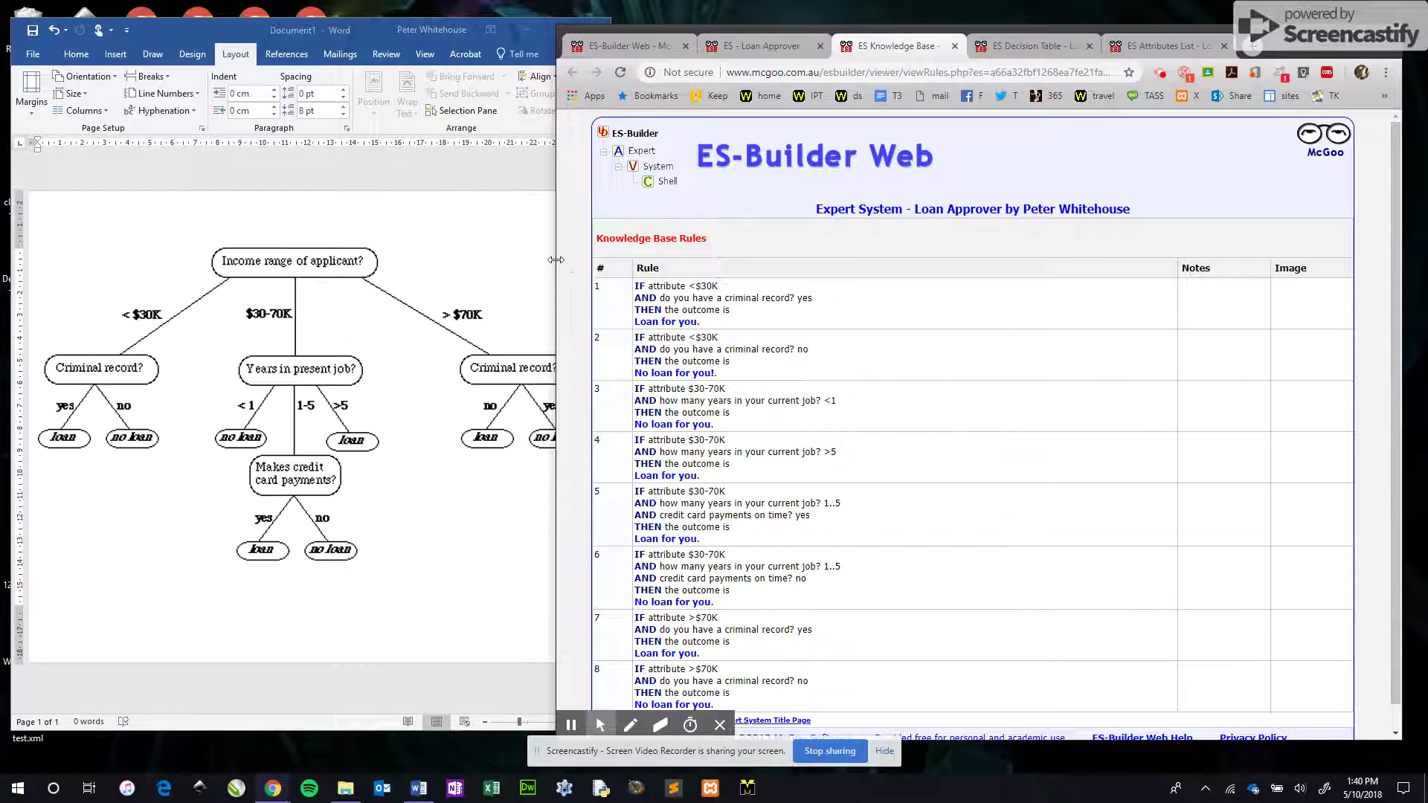
Step: Widen the browser over the Word document and scroll to read all eight rules
left_click_drag(557, 246, 230, 234)
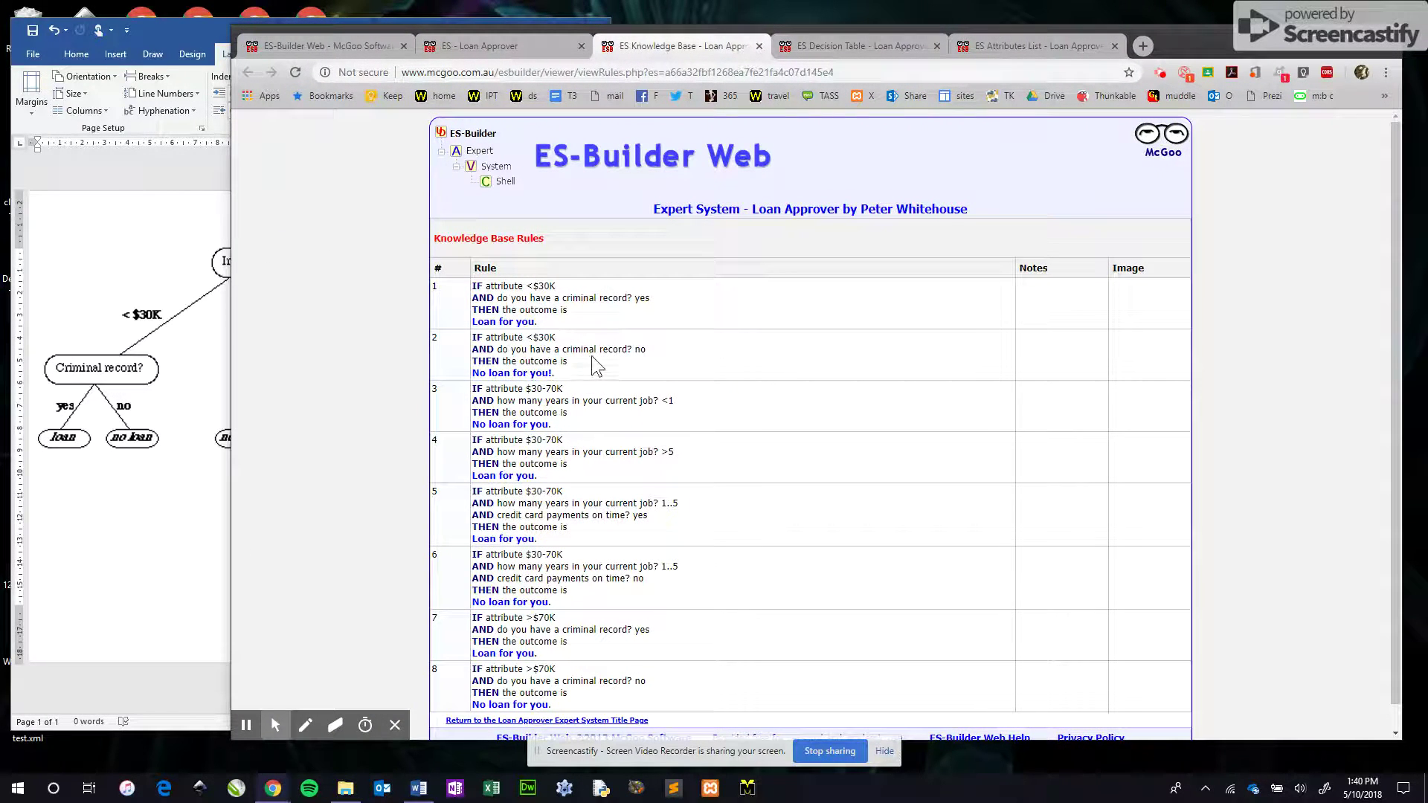
scroll(641, 369, "down", 1)
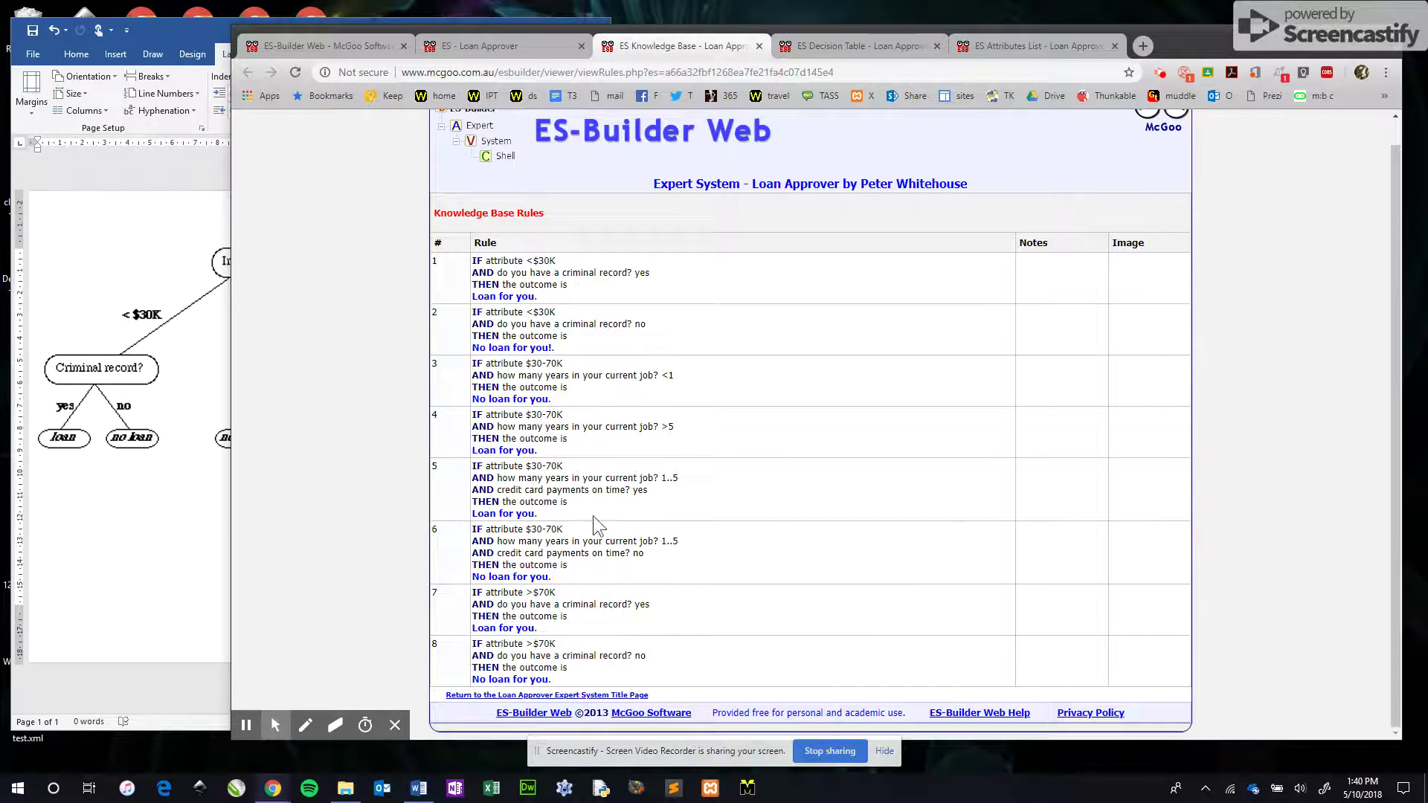
Step: Review the decision table, then view the attributes list with its question values
left_click(846, 49)
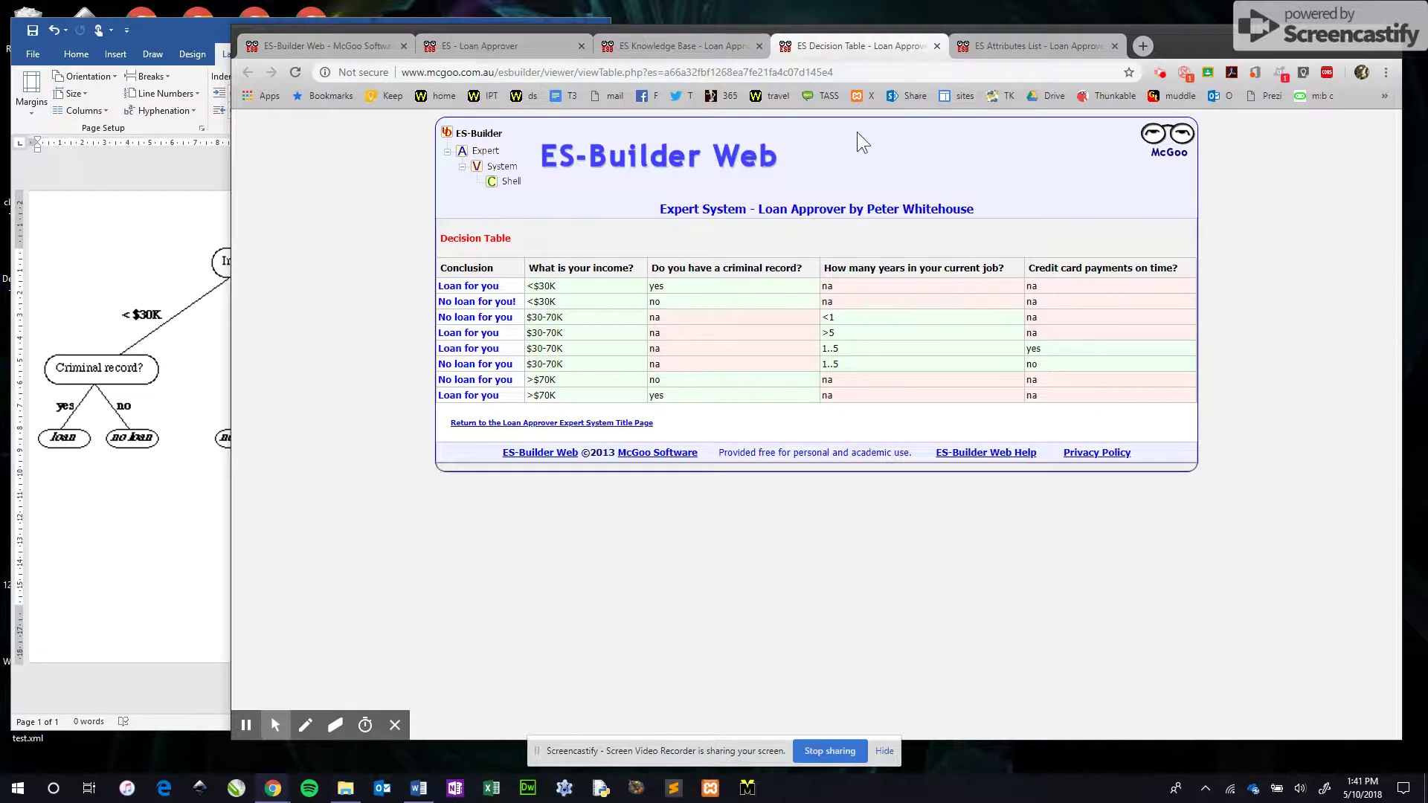
left_click(1021, 46)
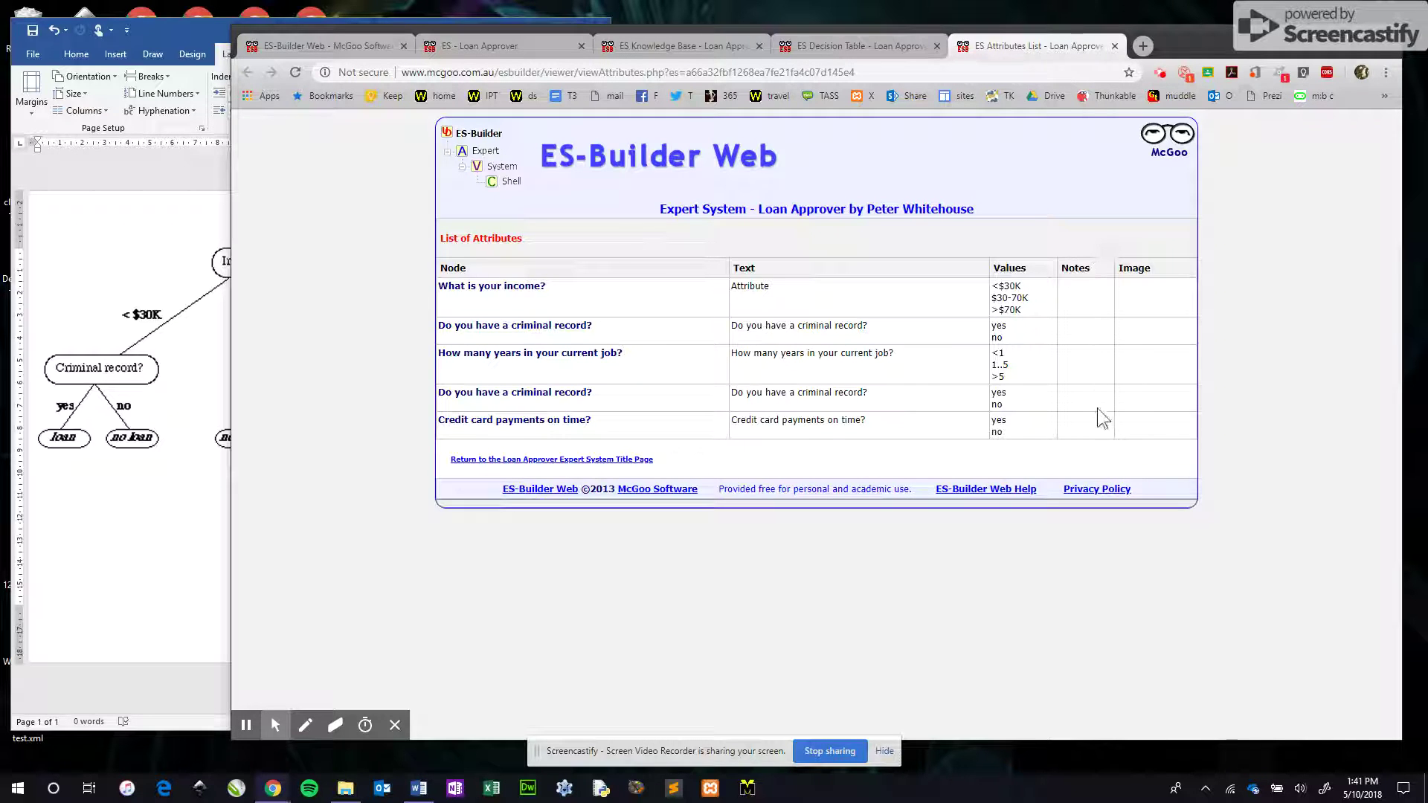
Step: Close the Attributes List, Decision Table and Knowledge Base tabs
left_click(1114, 46)
left_click(937, 46)
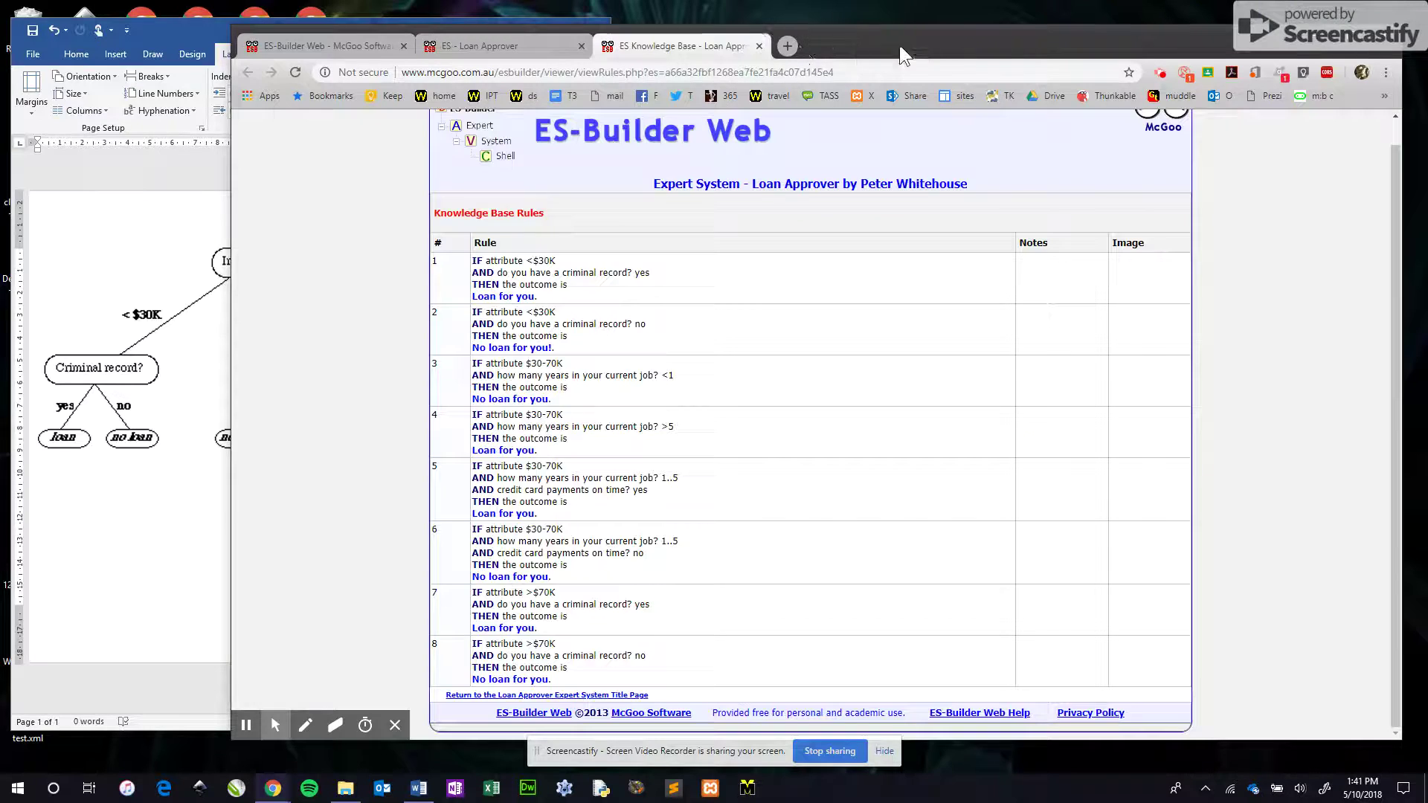
left_click(760, 49)
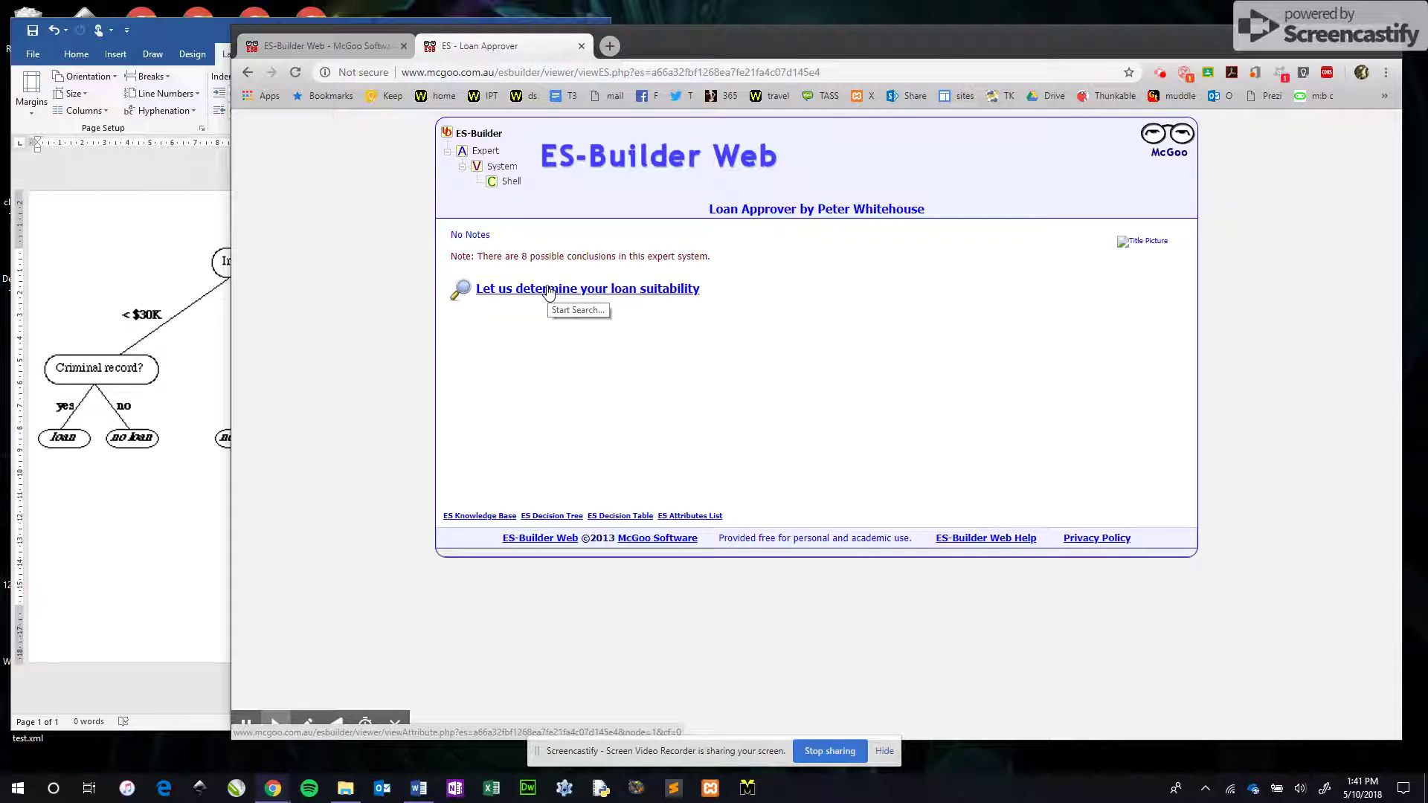
Step: Close the title page and open the Loan Approver project's settings for editing
left_click(581, 46)
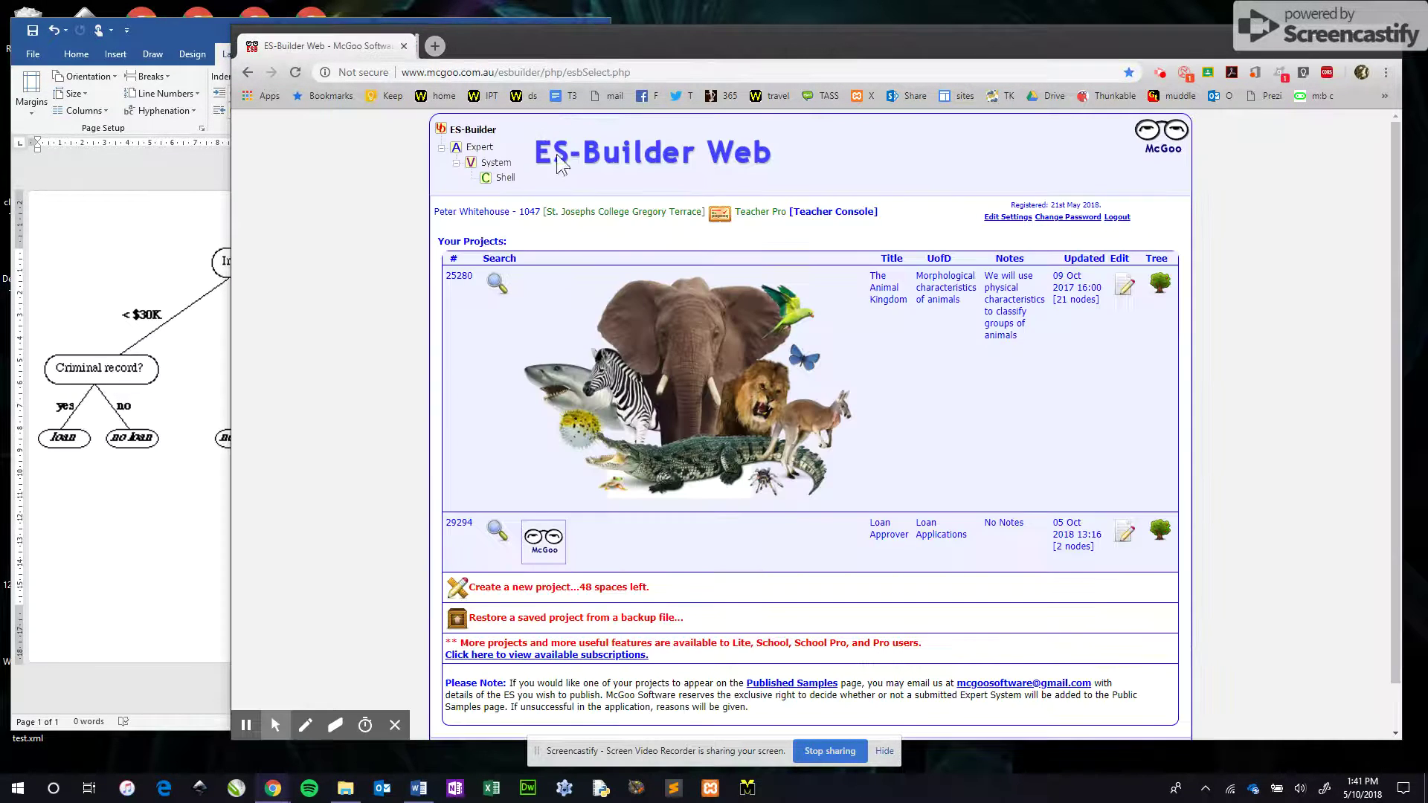
left_click(1126, 535)
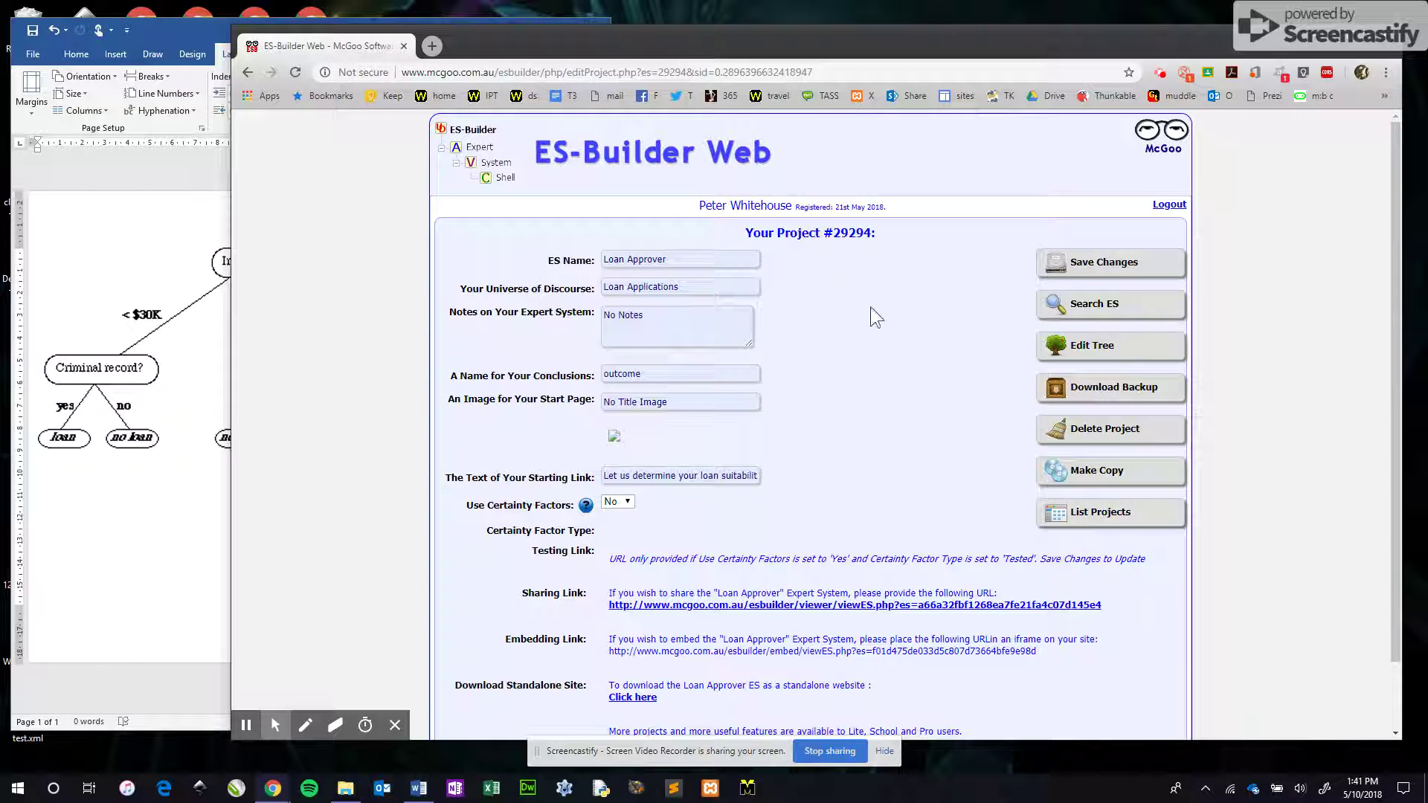
scroll(846, 343, "down", 1)
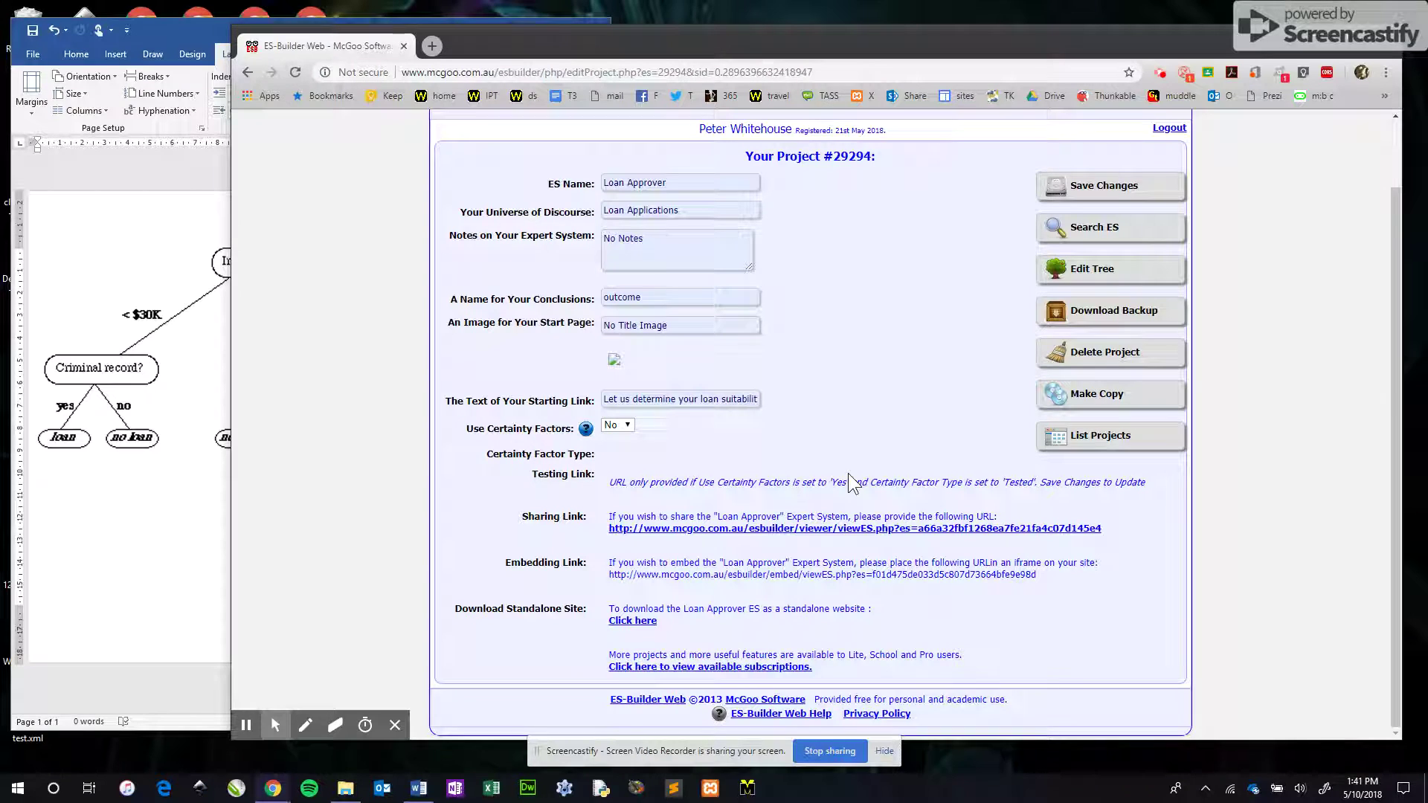
scroll(872, 403, "up", 1)
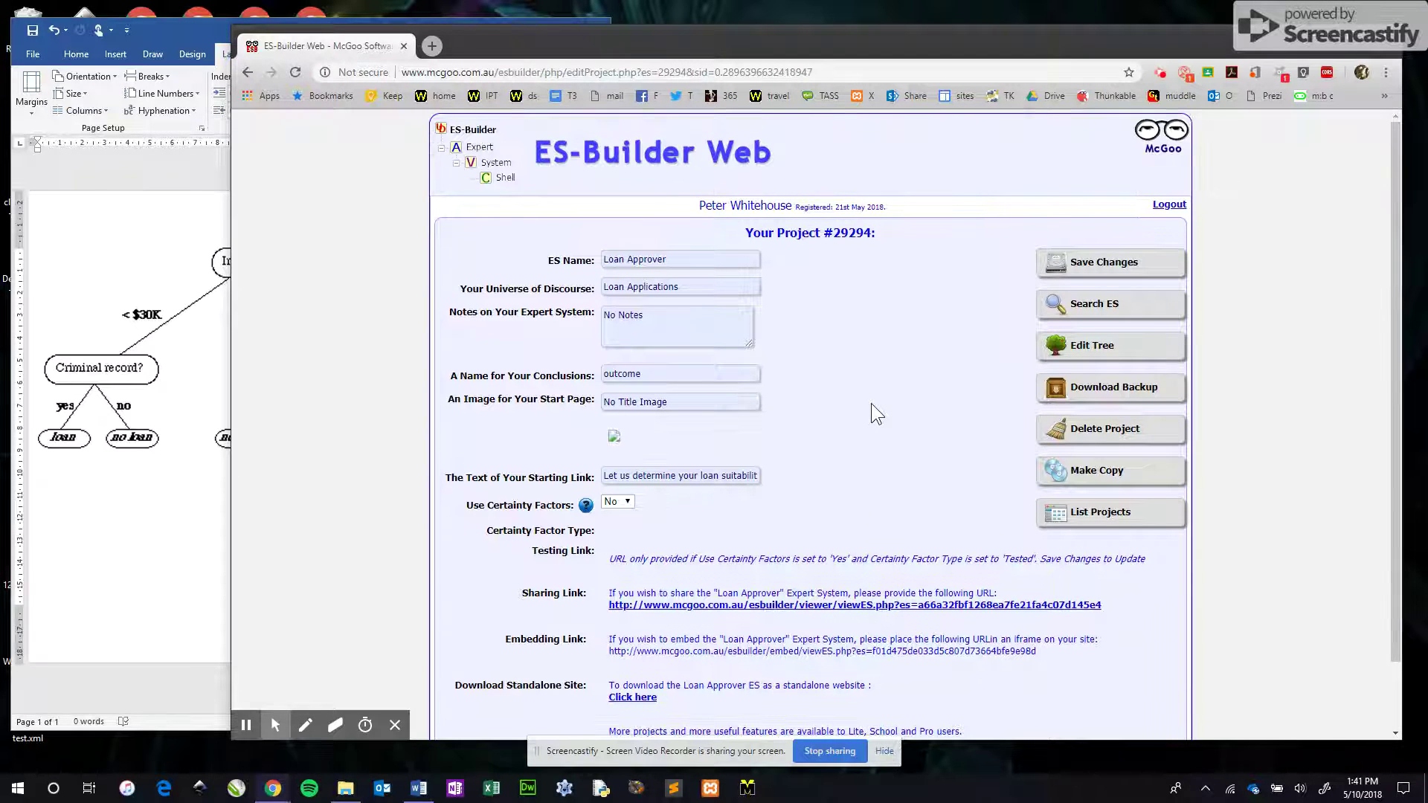